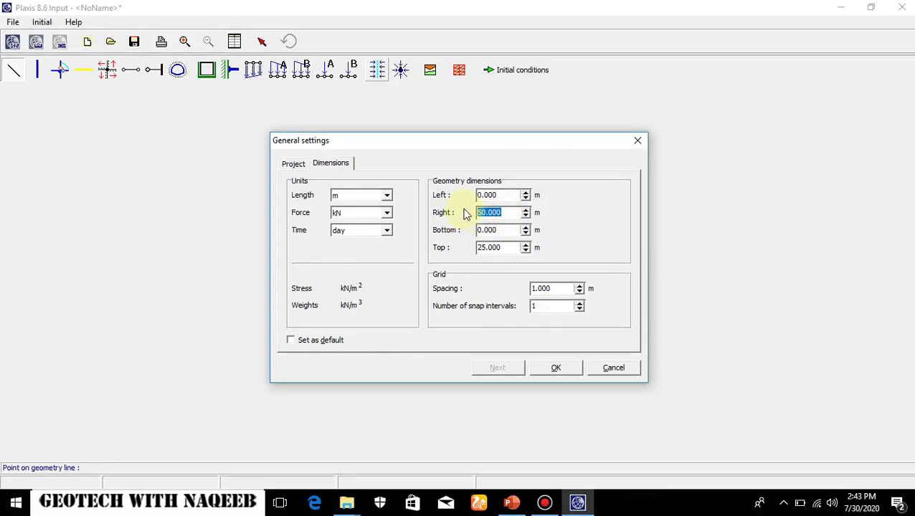
- Set the geometry dimensions to 33 m for the right limit and 8 m for the top limit
text(33)
drag(503, 247, 467, 248)
text(8)
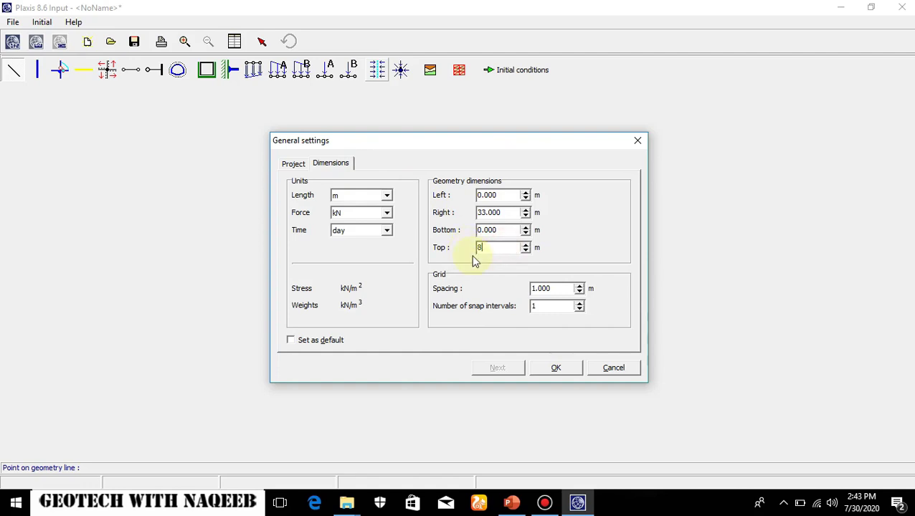
- Set the grid spacing to 0.5 m and accept the general settings
click(556, 284)
drag(556, 288, 529, 288)
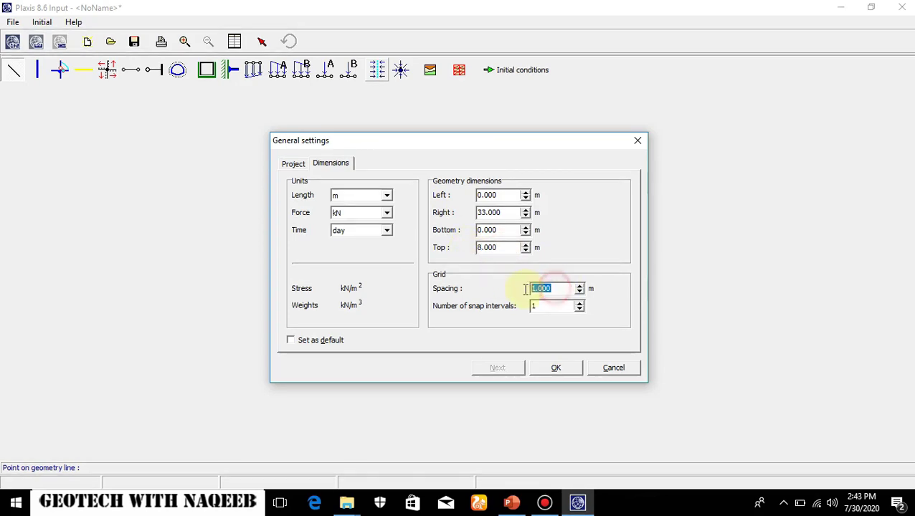
text(0.5)
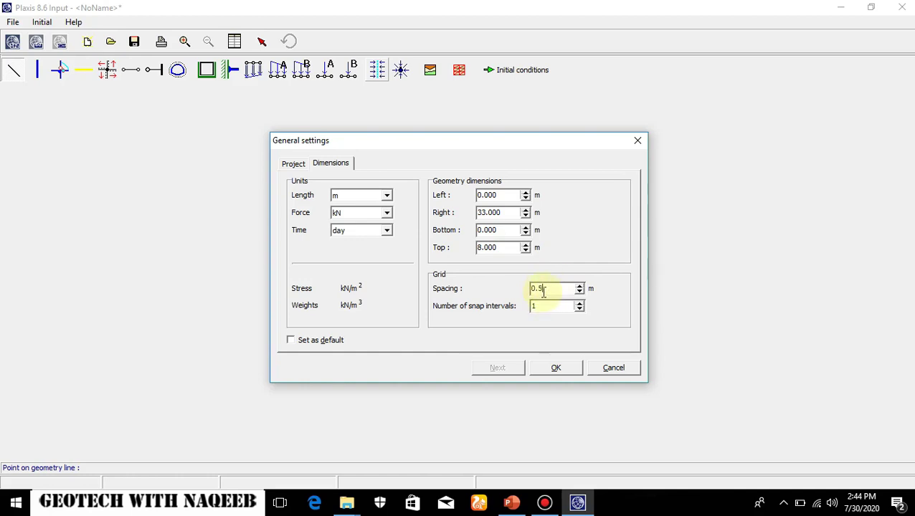
key(BackSpace)
text(3)
click(552, 369)
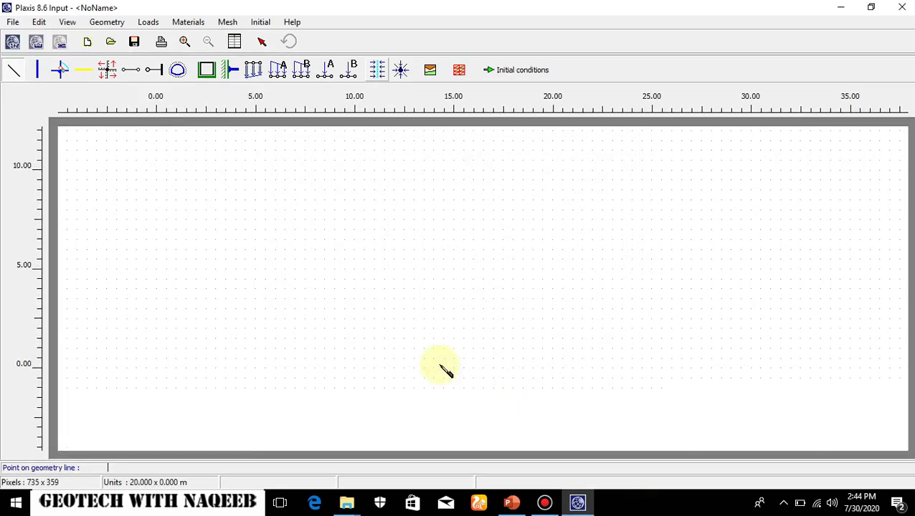
- Draw the closed foundation soil rectangle through (0, 0), (33, 0), (33, 3.5) and (0, 3.5)
click(156, 369)
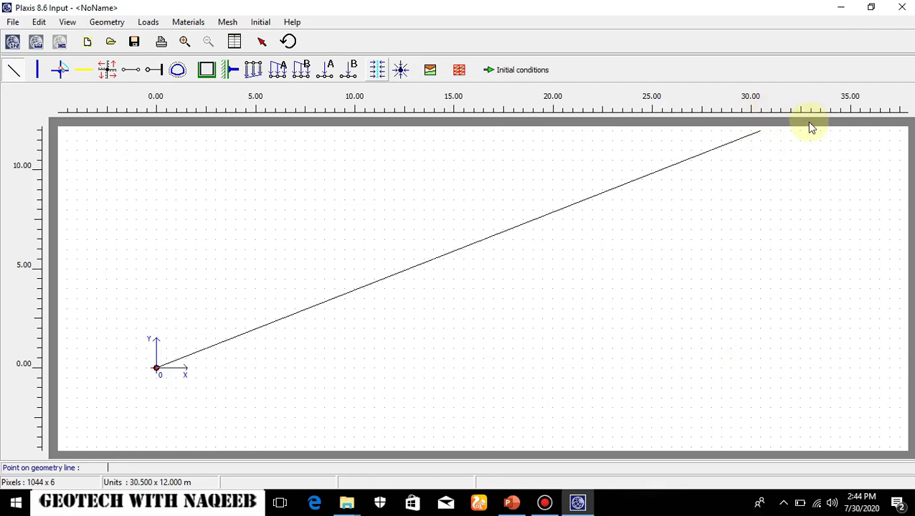
right_click(810, 364)
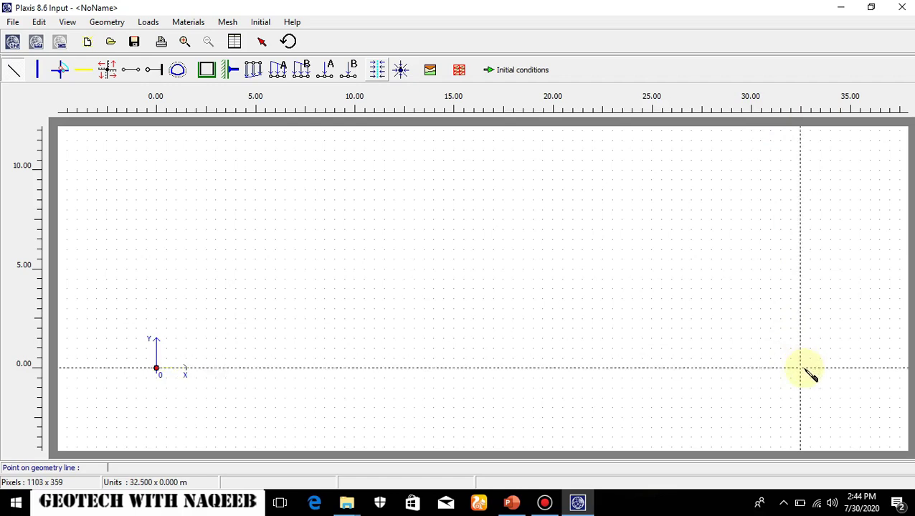
click(810, 368)
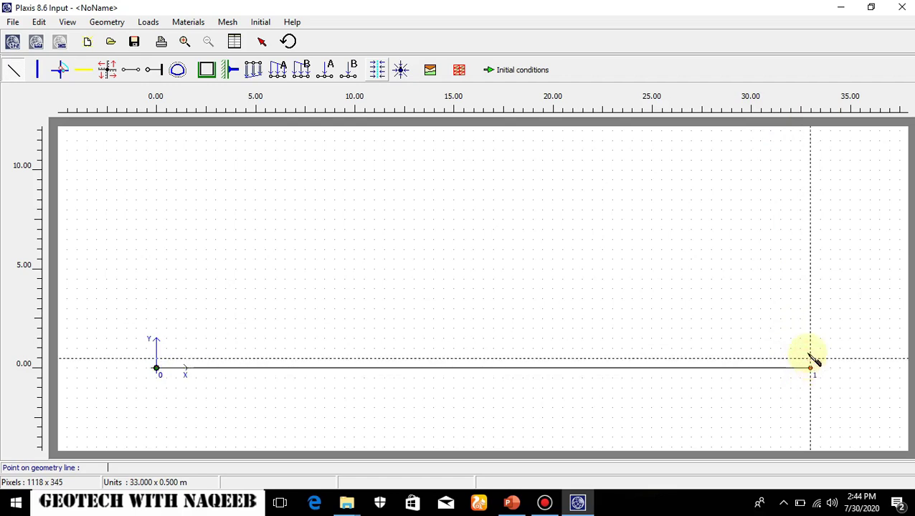
click(811, 299)
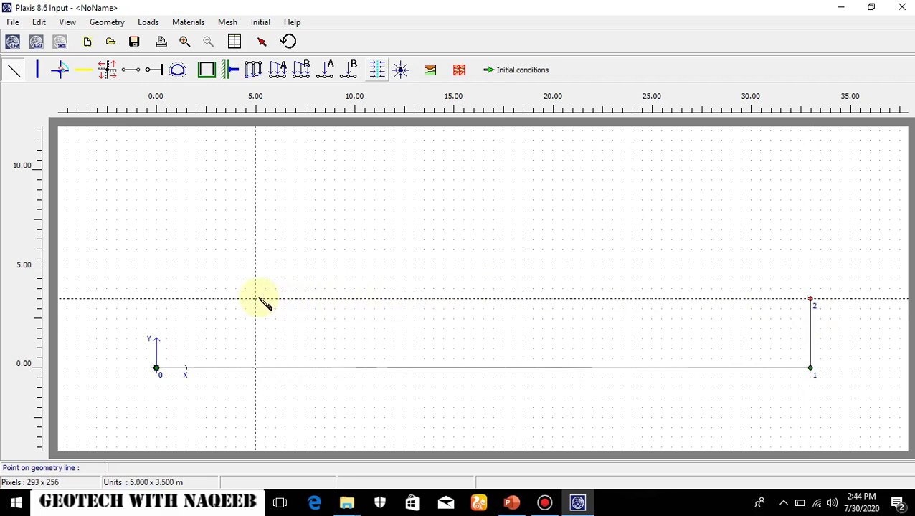
click(157, 299)
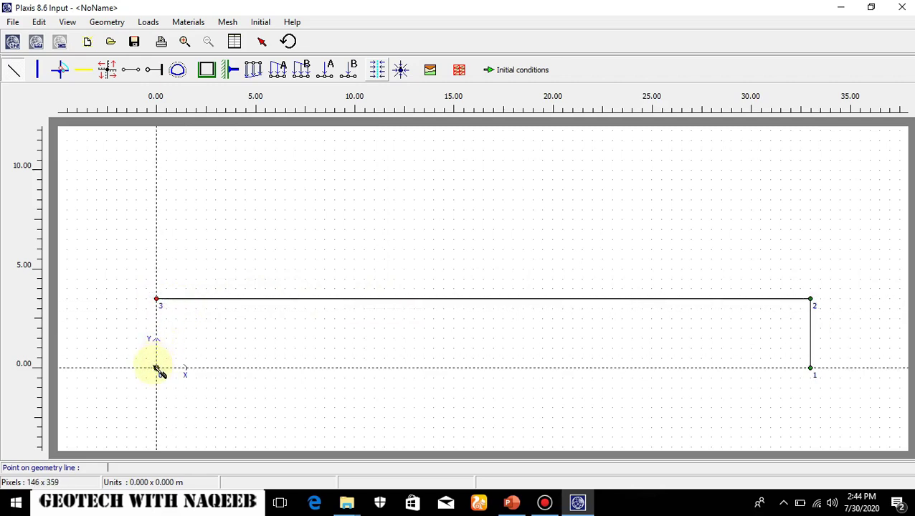
click(155, 367)
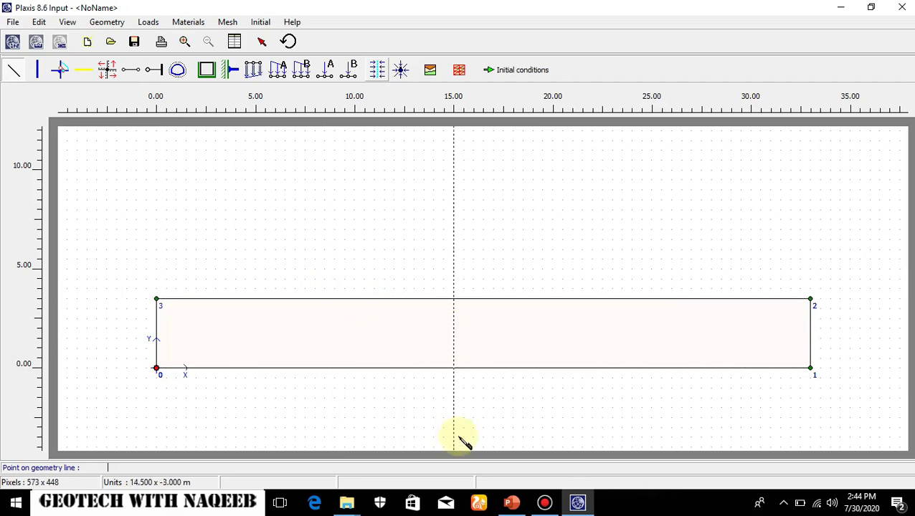
- Following the PowerPoint Geometry slide, draw the lower embankment layer from (4.5, 3.5) through (8, 5.5) and (33, 5.5) to (33, 3.5)
click(512, 505)
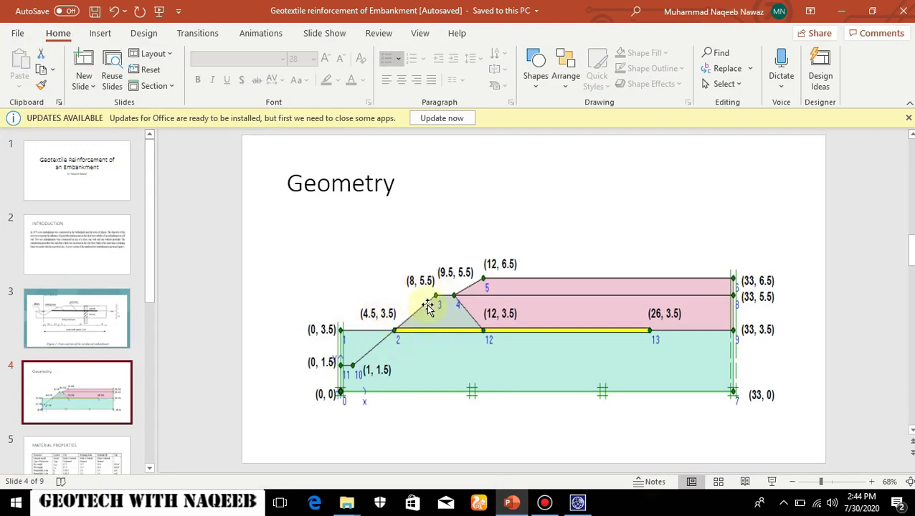
click(577, 503)
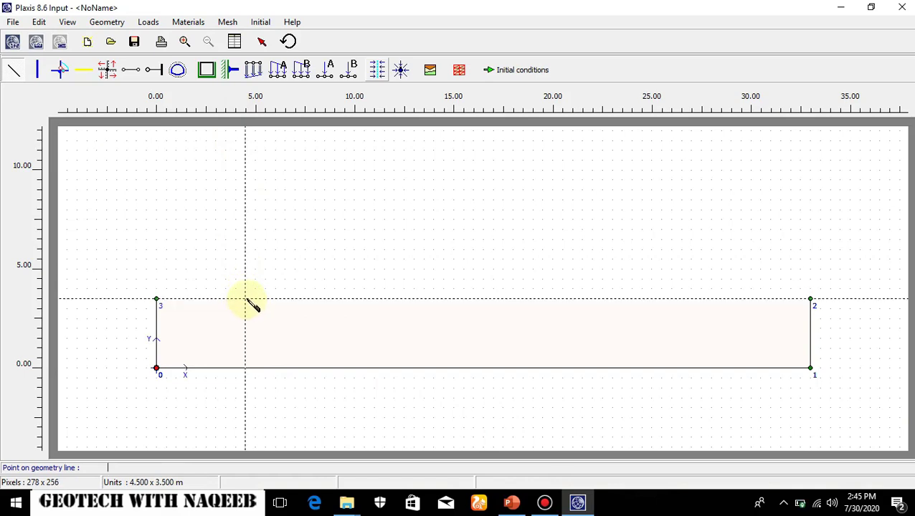
click(246, 299)
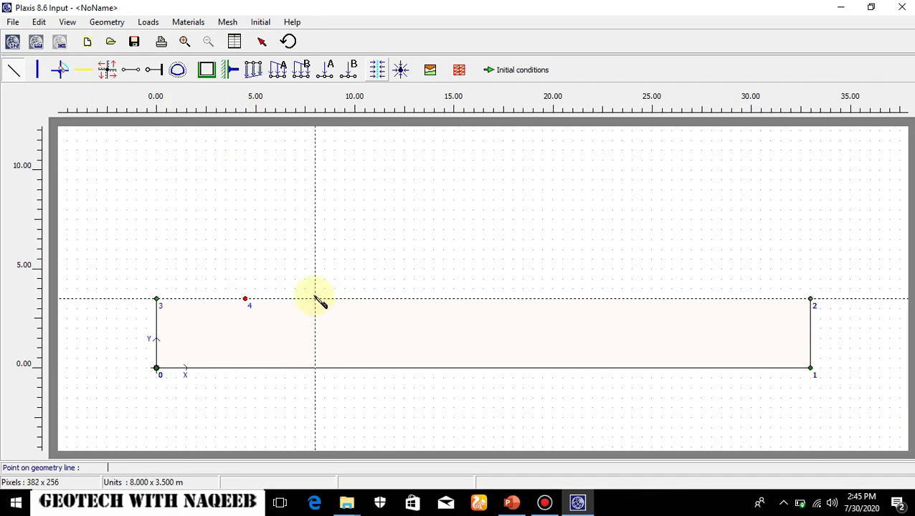
click(315, 258)
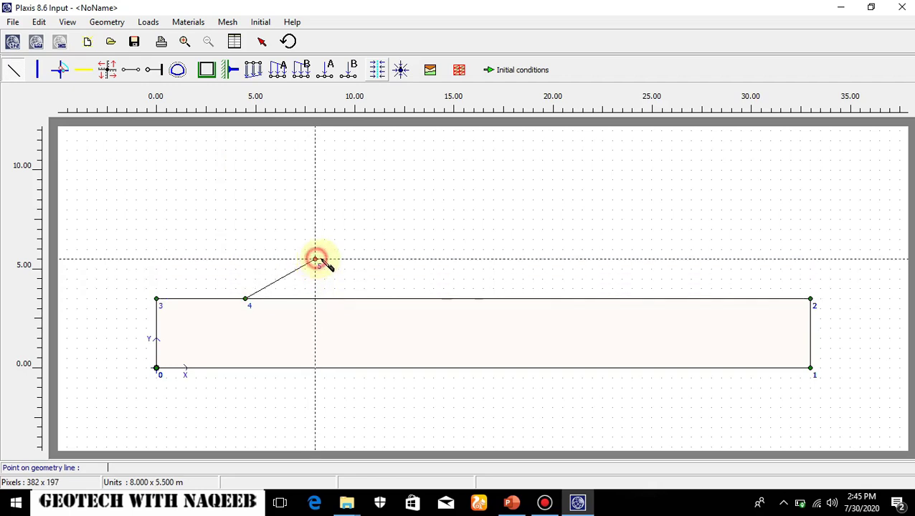
click(810, 259)
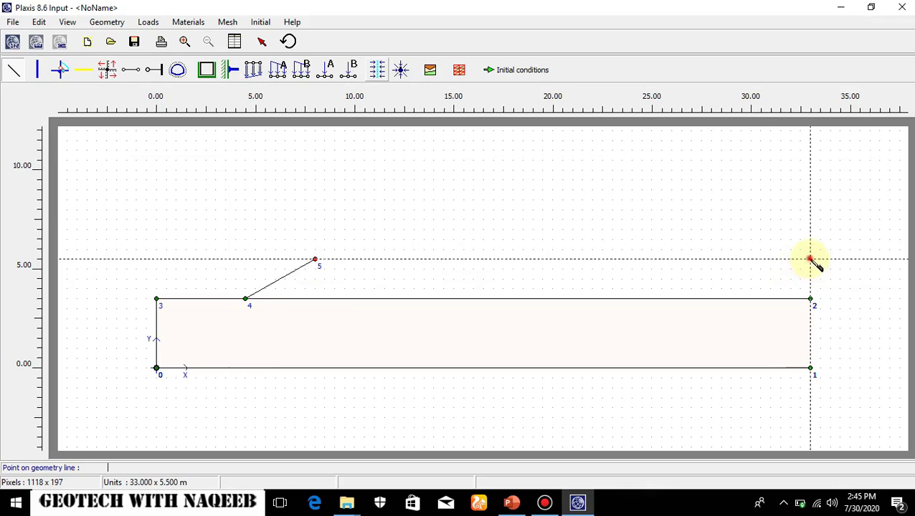
click(810, 298)
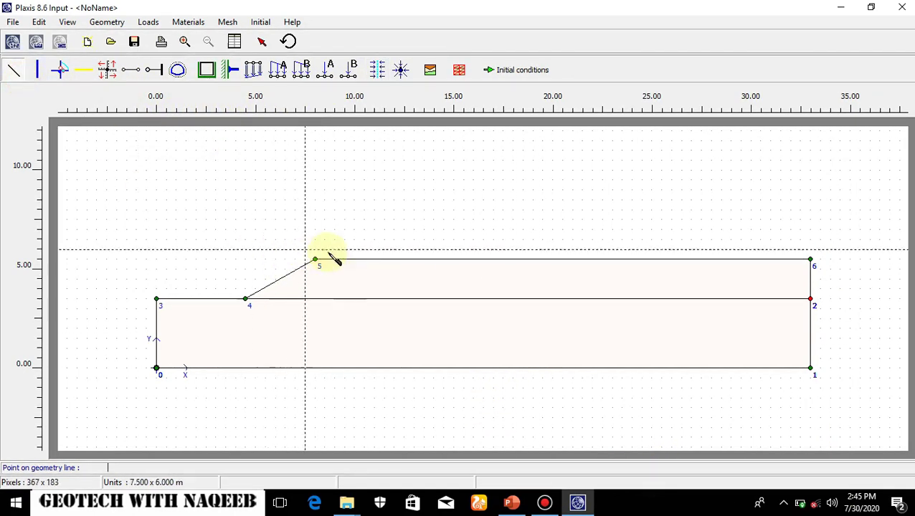
- Following the slide, draw the upper layer through (9.5, 5.5), (12, 6.5), (33, 6.5), (33, 5.5), and a line from (9.5, 5.5) to (12, 3.5)
click(512, 504)
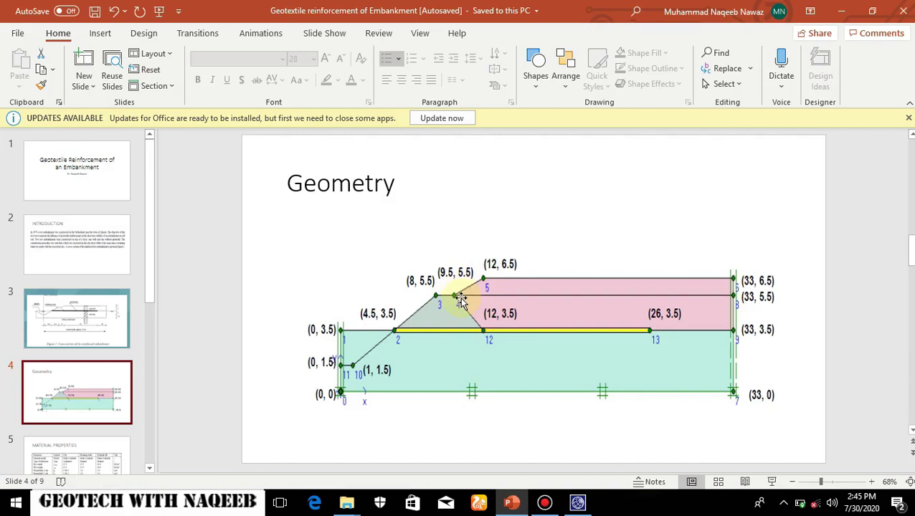
click(577, 503)
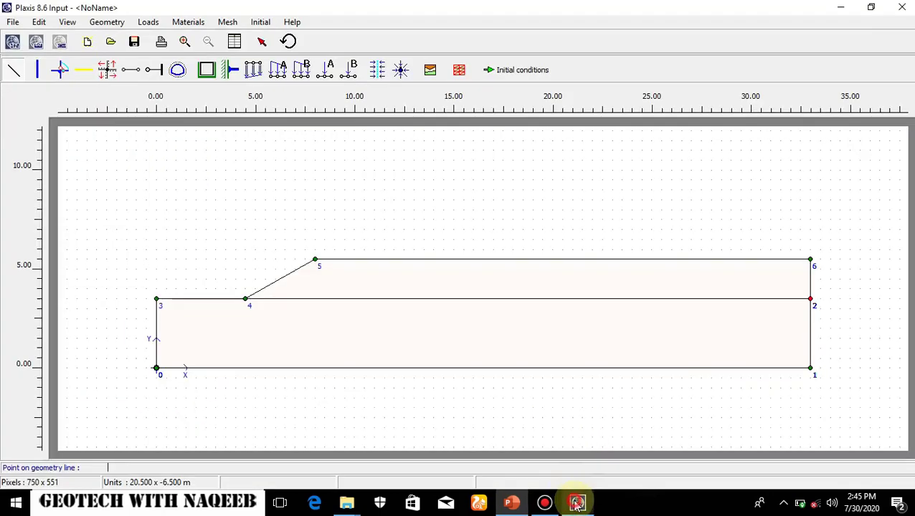
click(345, 259)
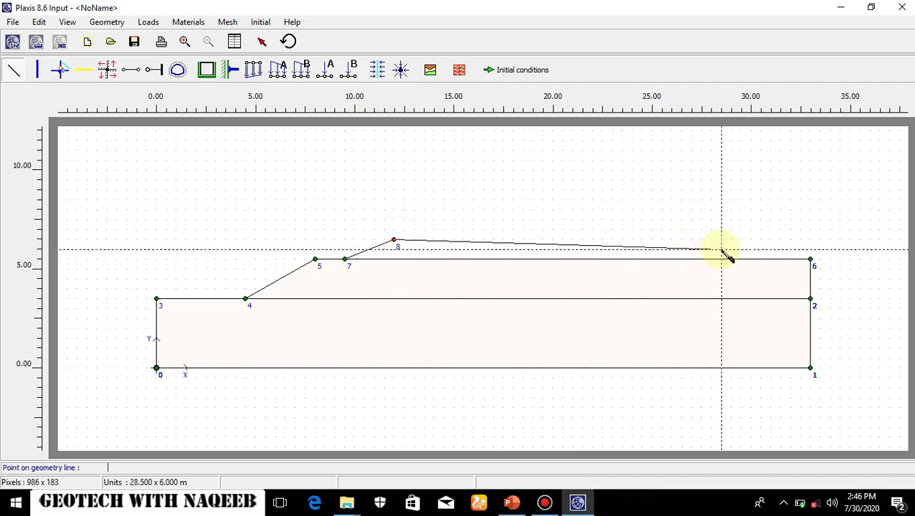
click(809, 239)
click(810, 259)
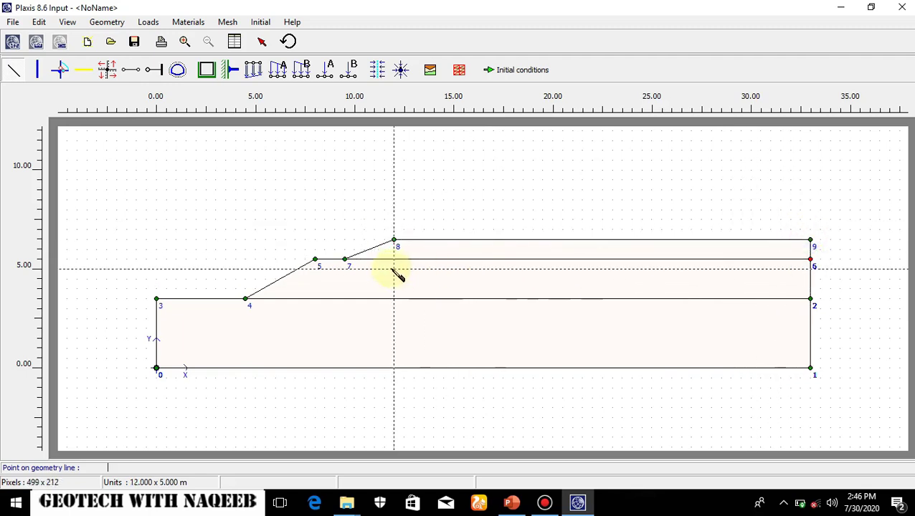
click(344, 259)
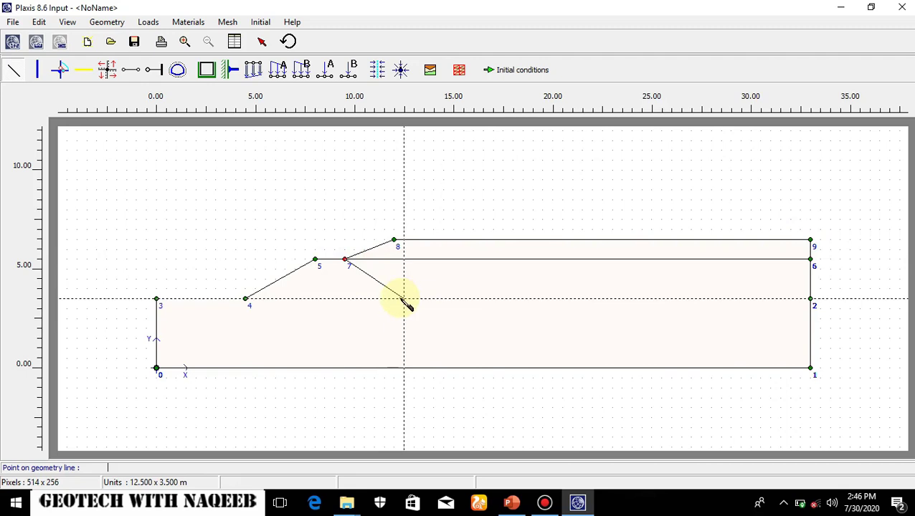
click(393, 298)
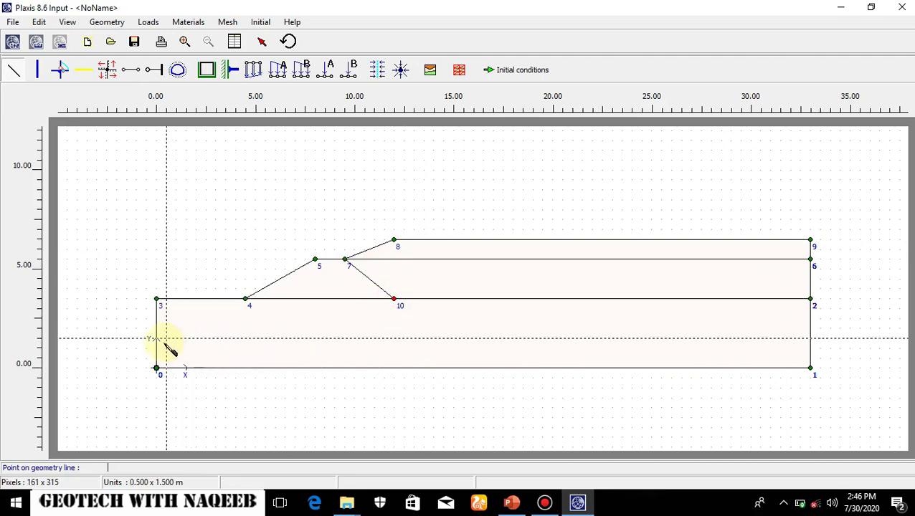
- Check the slide's coordinates and draw the ditch line from (0, 1.5) through (1, 1.5) to the embankment toe at (4.5, 3.5)
click(511, 502)
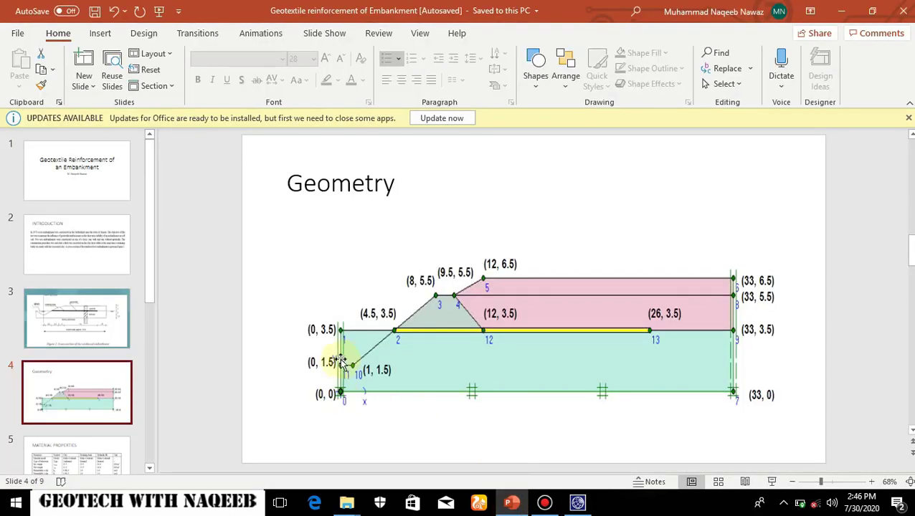
click(577, 502)
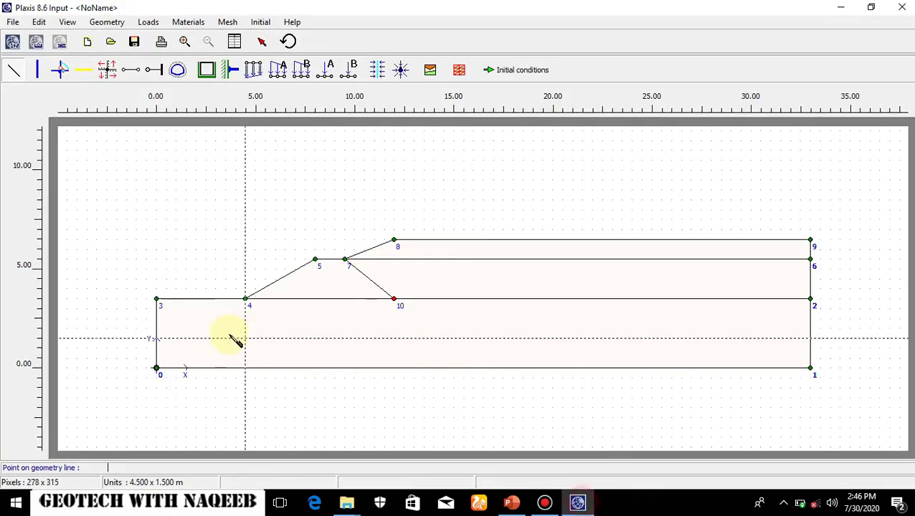
click(156, 337)
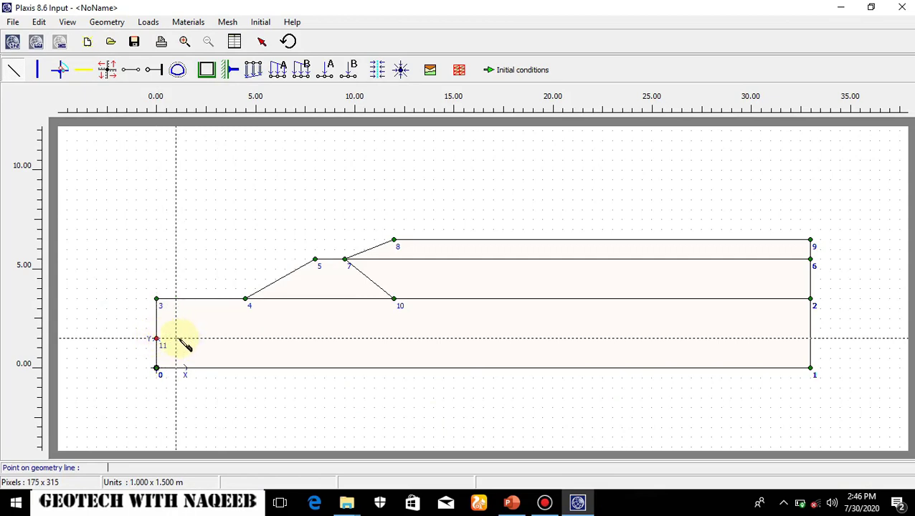
click(175, 338)
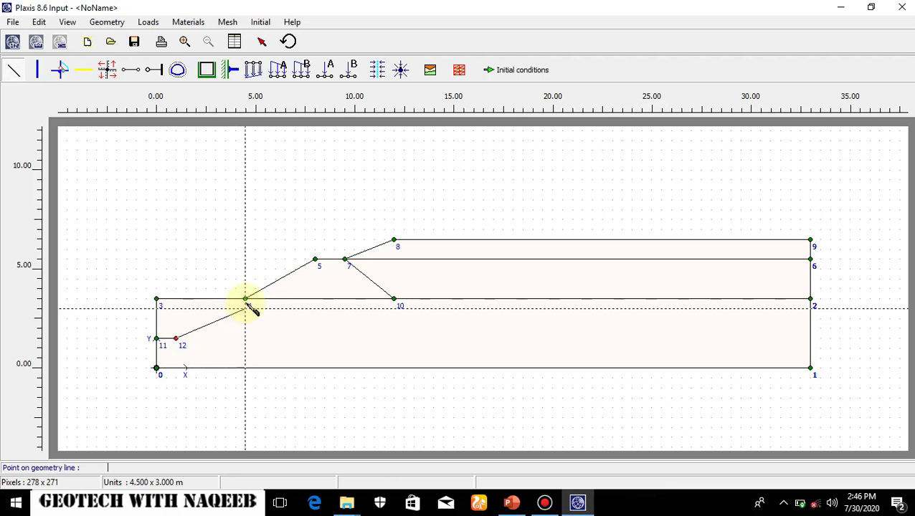
click(245, 299)
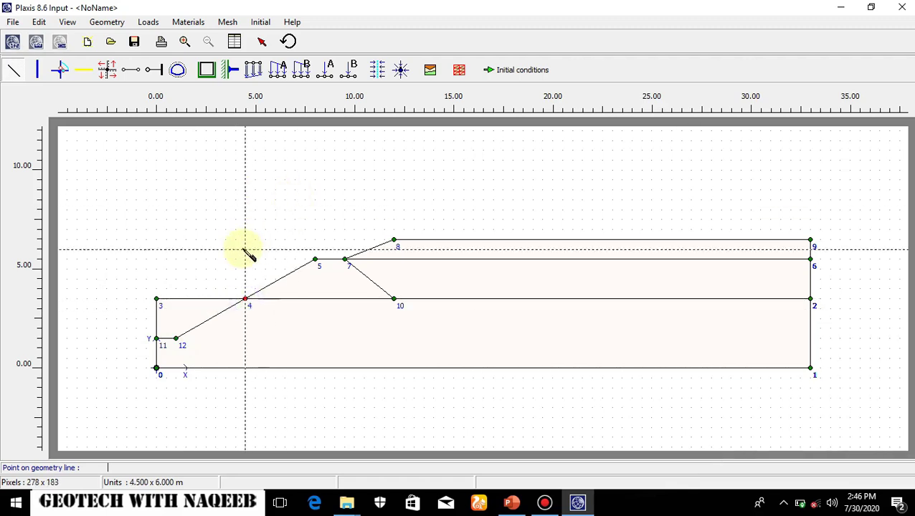
- Apply standard fixities to the model and, following the slide, draw a geogrid from (4.5, 3.5) to (26, 3.5)
click(206, 70)
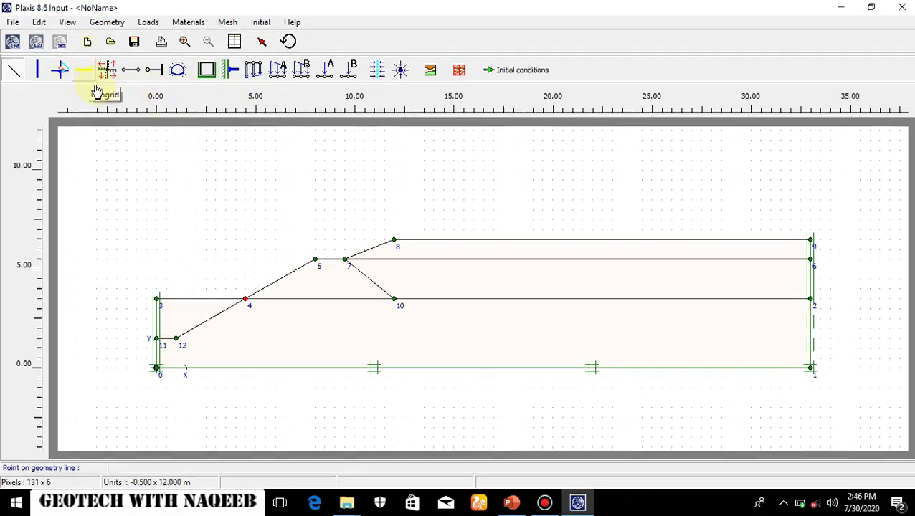
click(511, 501)
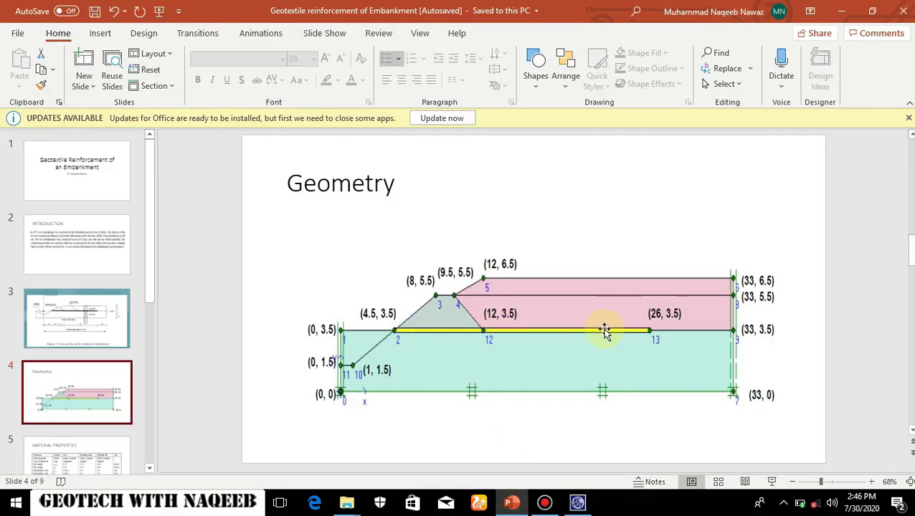
click(578, 501)
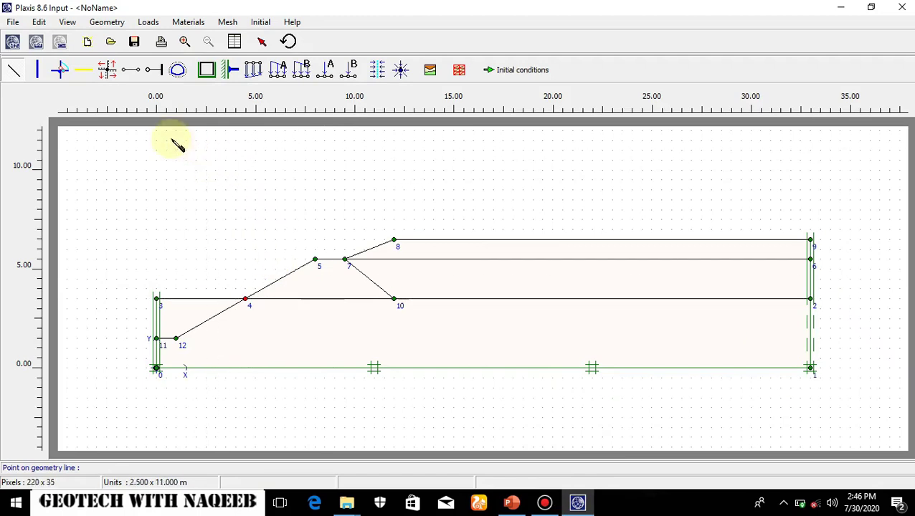
click(83, 69)
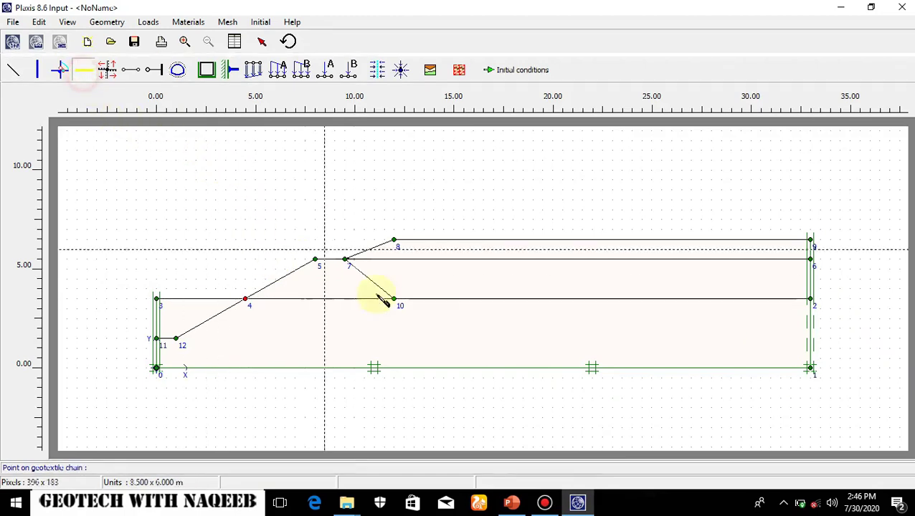
click(246, 299)
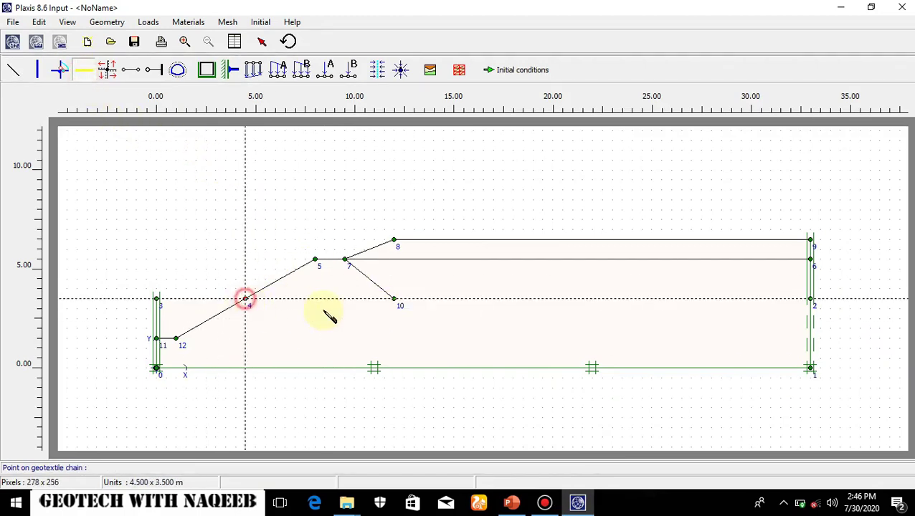
double_click(672, 300)
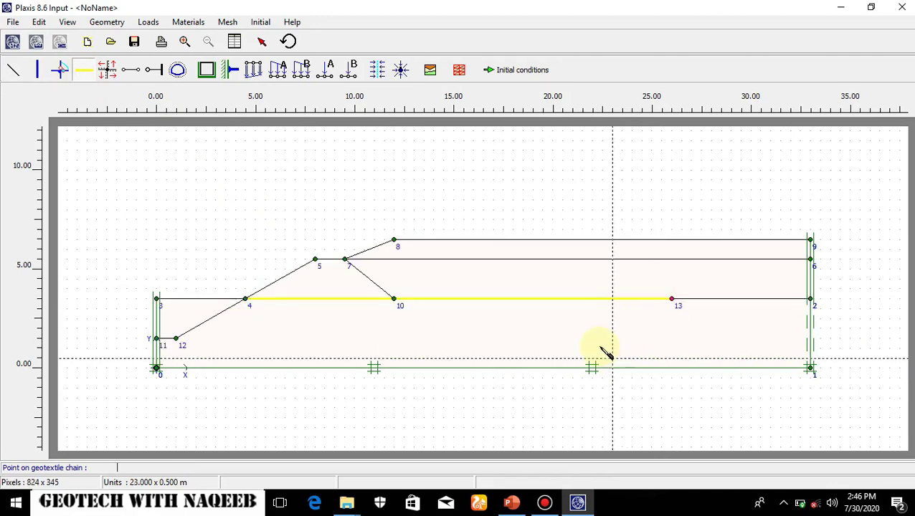
- Create a new Mohr-Coulomb soil material set and name it clay
click(430, 70)
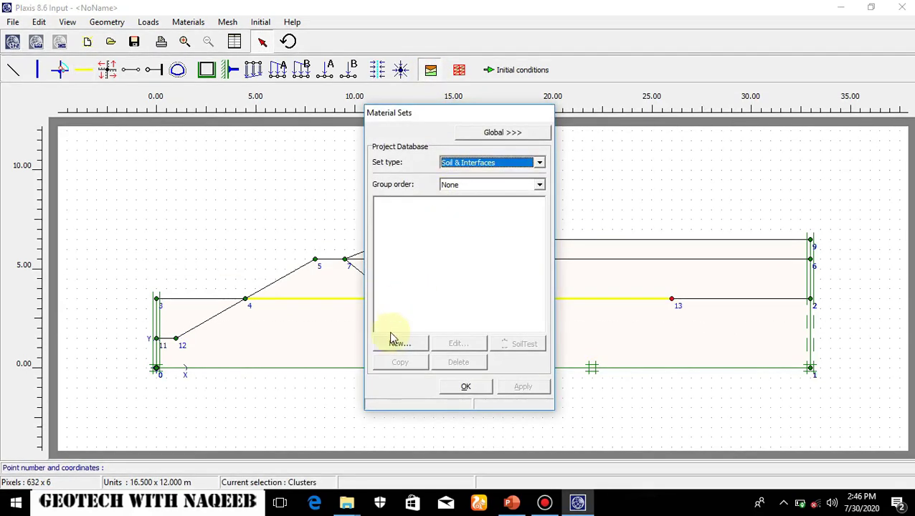
click(399, 345)
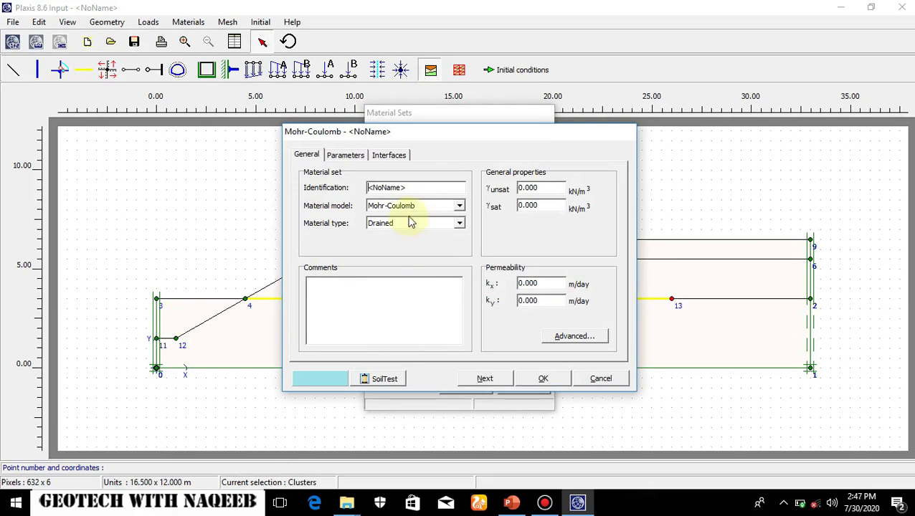
double_click(410, 187)
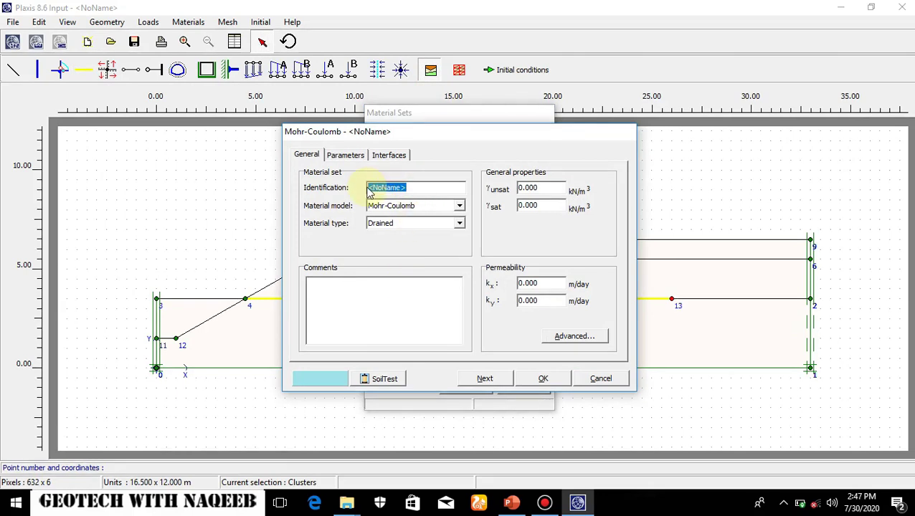
text(clay)
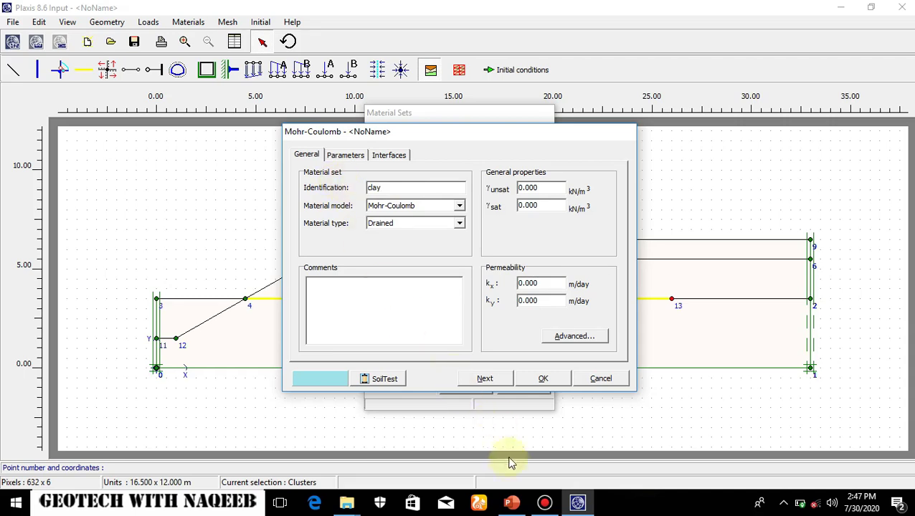
- Consult the Material Properties slide in PowerPoint, return to Plaxis and set the clay's material type to UnDrained
click(511, 503)
click(70, 457)
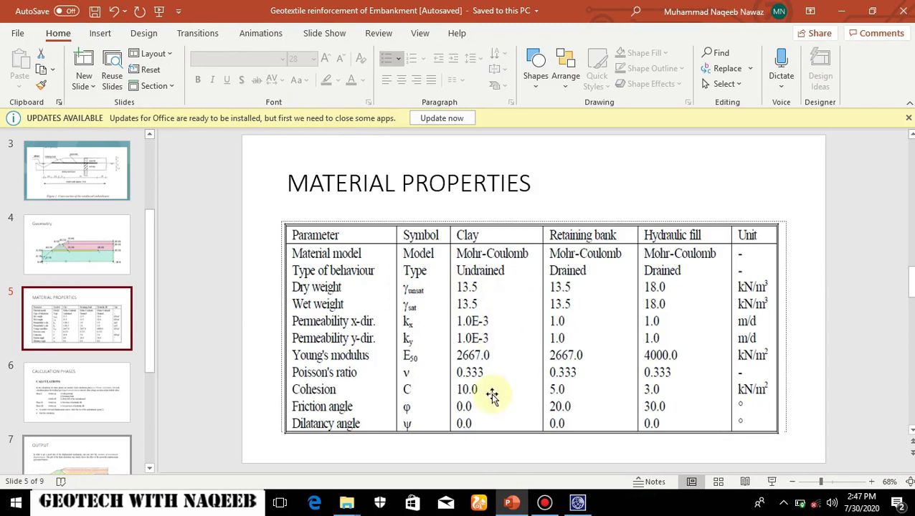
click(578, 504)
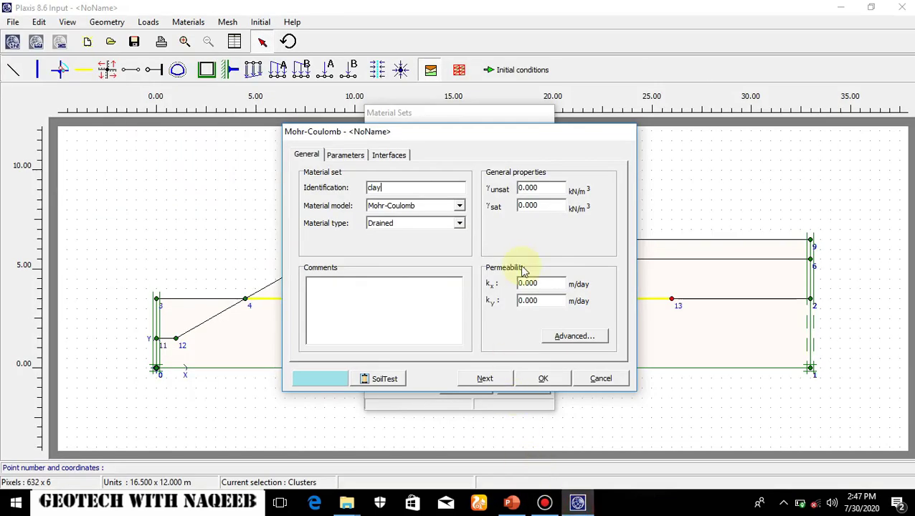
click(456, 225)
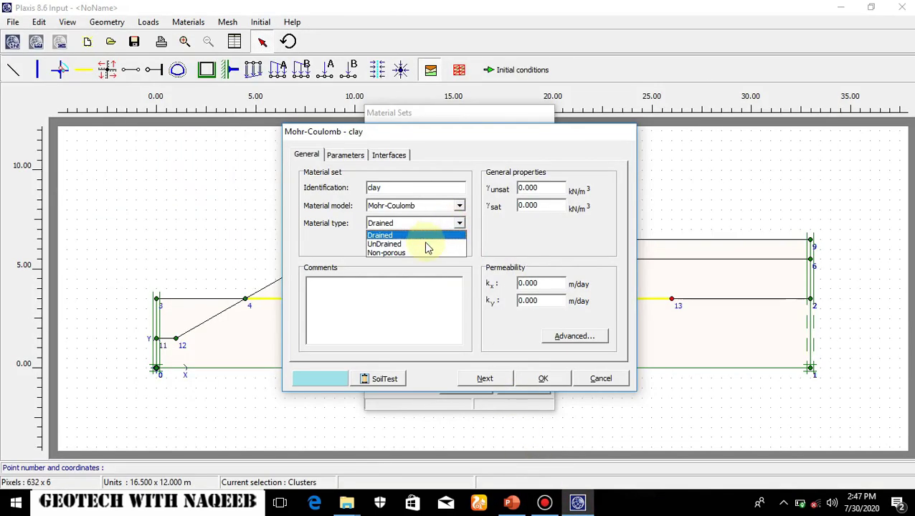
click(426, 245)
- Set the clay's unsaturated and saturated unit weights to 13.5 kN/m³
drag(542, 188, 495, 192)
text(13.5)
drag(549, 206, 518, 206)
text(13)
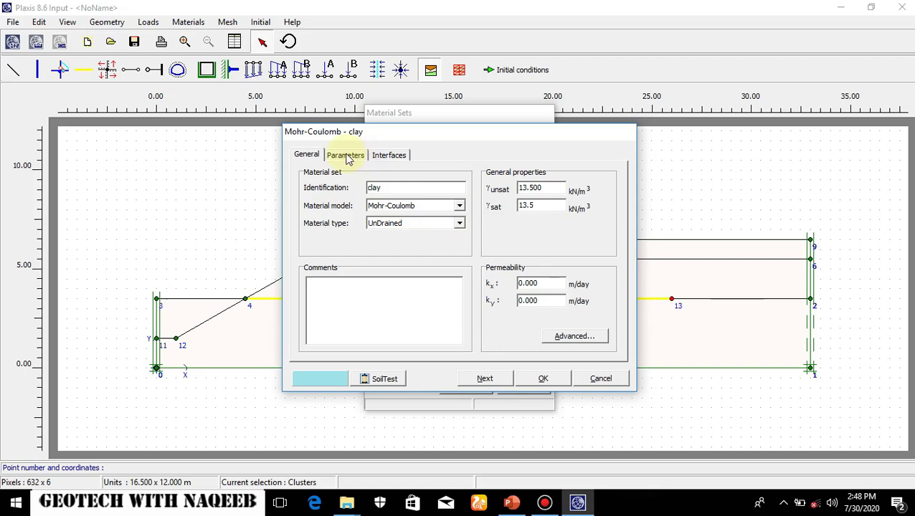
- Set the clay's horizontal and vertical permeability to 0.001 m/day
click(541, 285)
key(BackSpace)
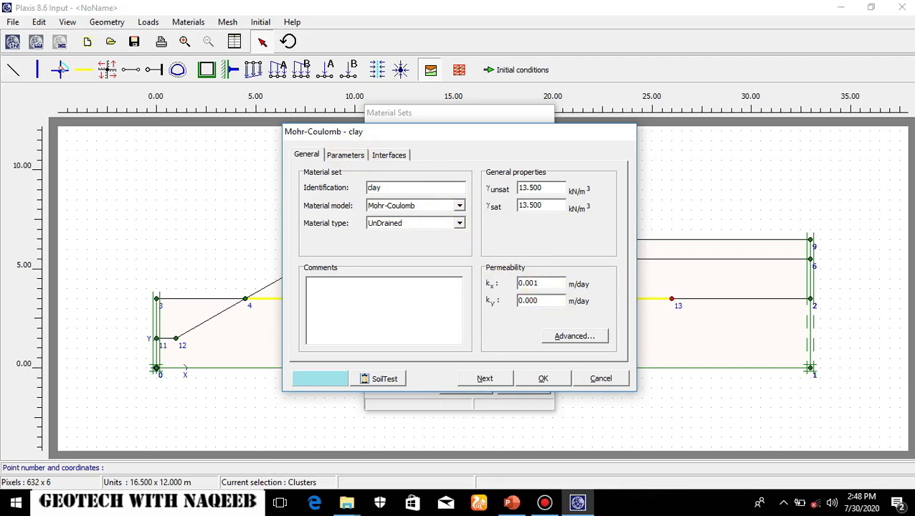
click(546, 303)
key(BackSpace)
text(1)
- Set the clay's stiffness with a Young's modulus of 2667 kN/m² and a Poisson's ratio of 0.33
click(357, 161)
text(2)
click(376, 205)
key(BackSpace)
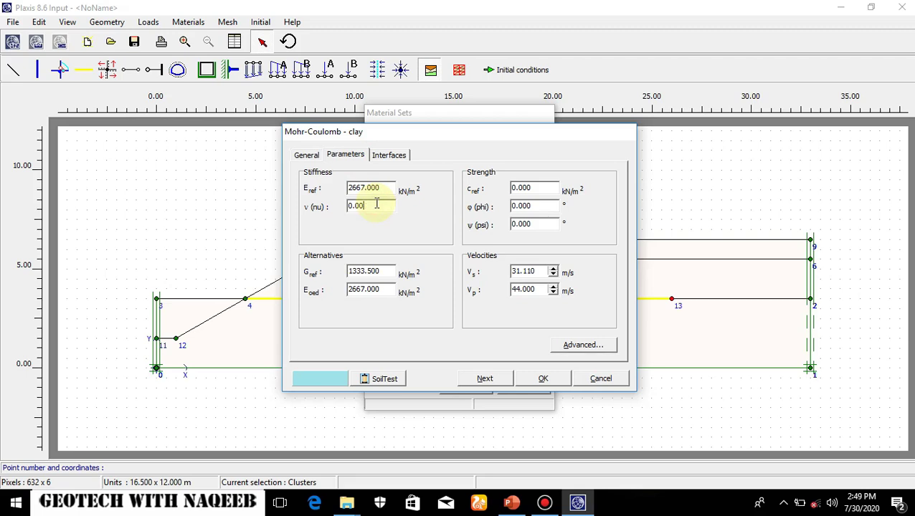
text(33)
- Set the clay's cohesion to 10 kN/m² and check the strength values against the Material Properties slide in PowerPoint
click(521, 205)
click(540, 187)
text(10)
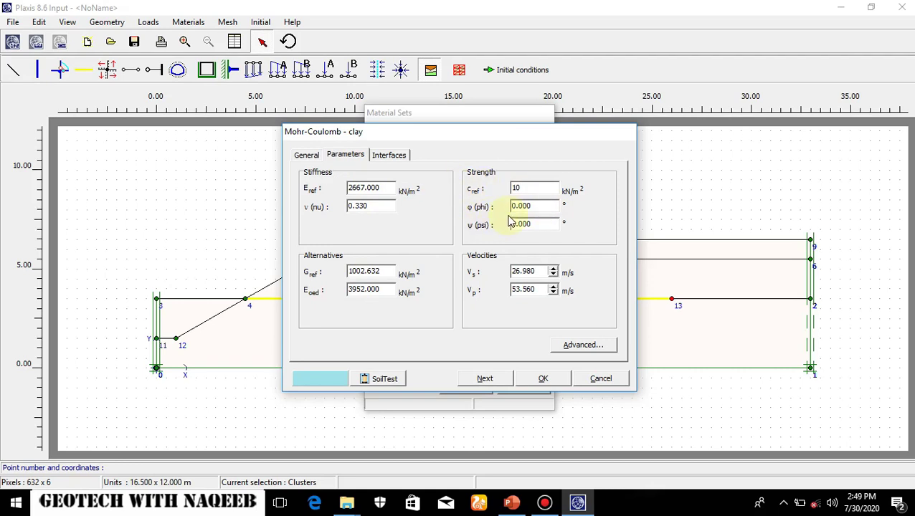
click(511, 502)
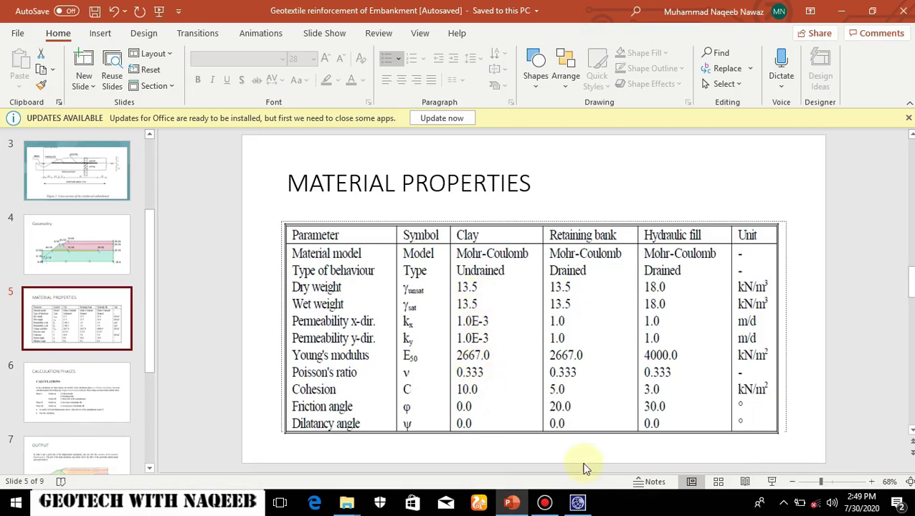
click(578, 504)
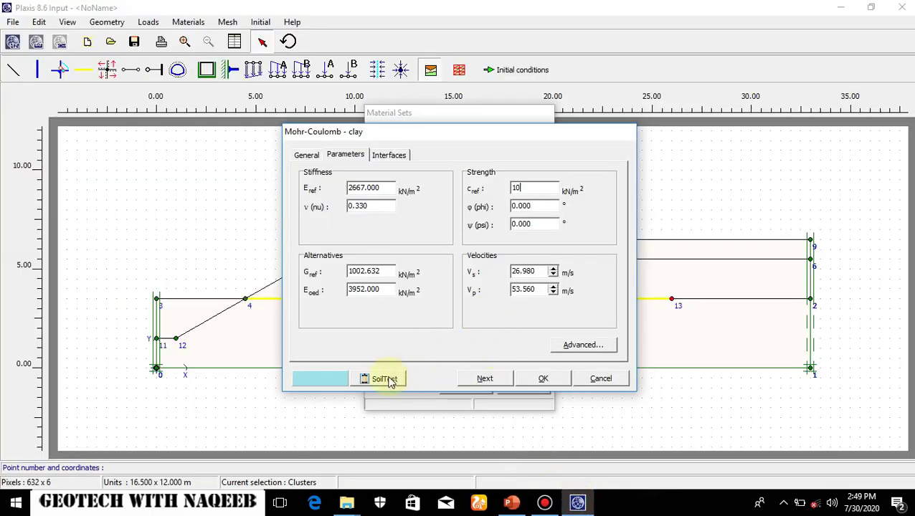
- Change the clay's display colour to magenta-purple and save the material set
click(323, 380)
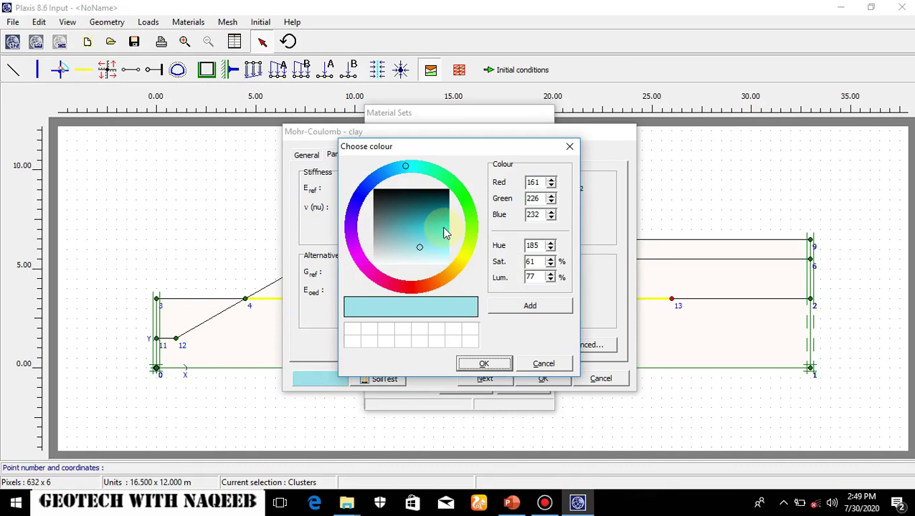
click(443, 226)
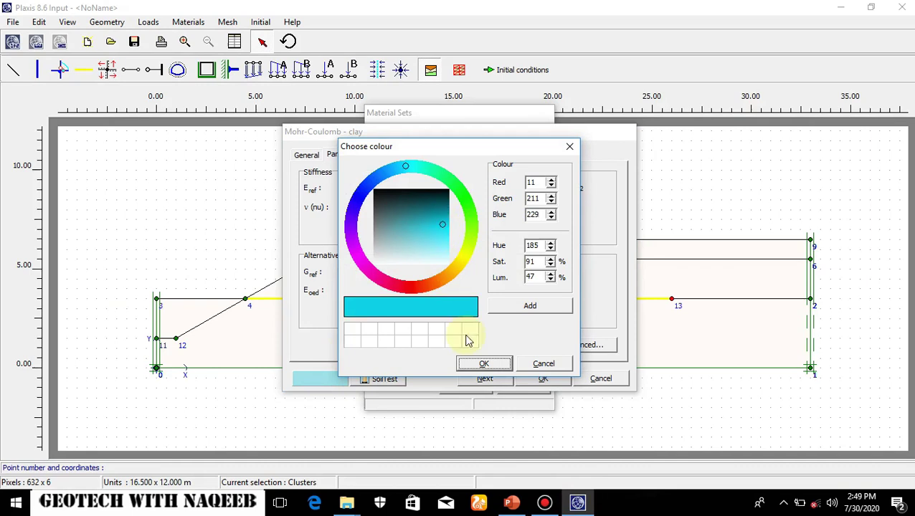
click(484, 365)
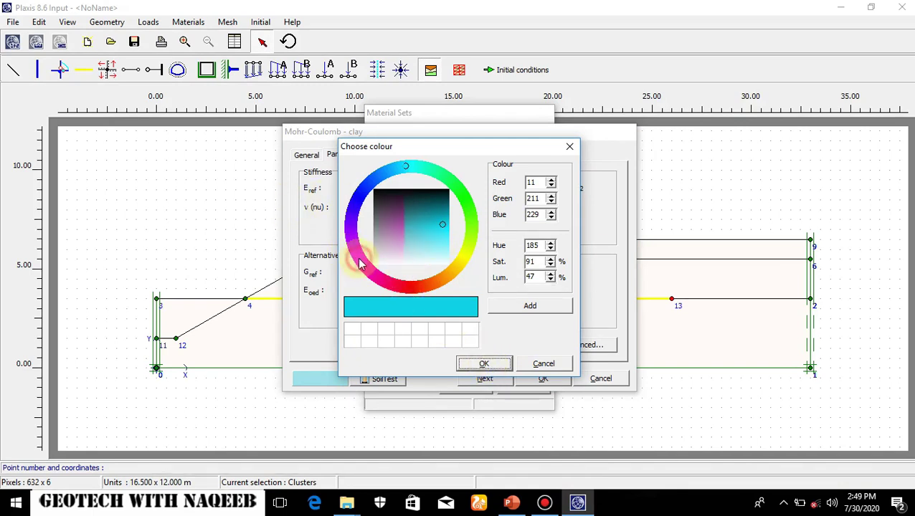
click(360, 261)
click(432, 267)
click(481, 364)
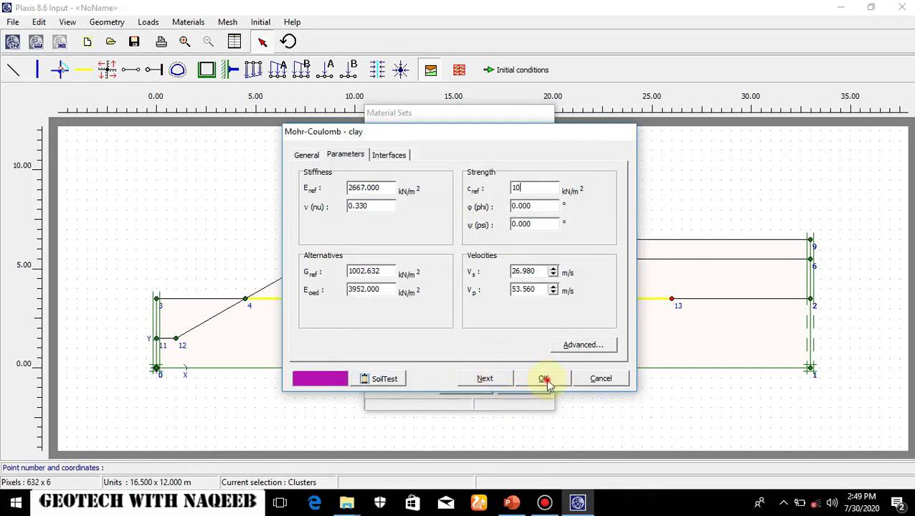
click(544, 378)
- Create a second Mohr-Coulomb soil material set and name it retaining bank
click(412, 345)
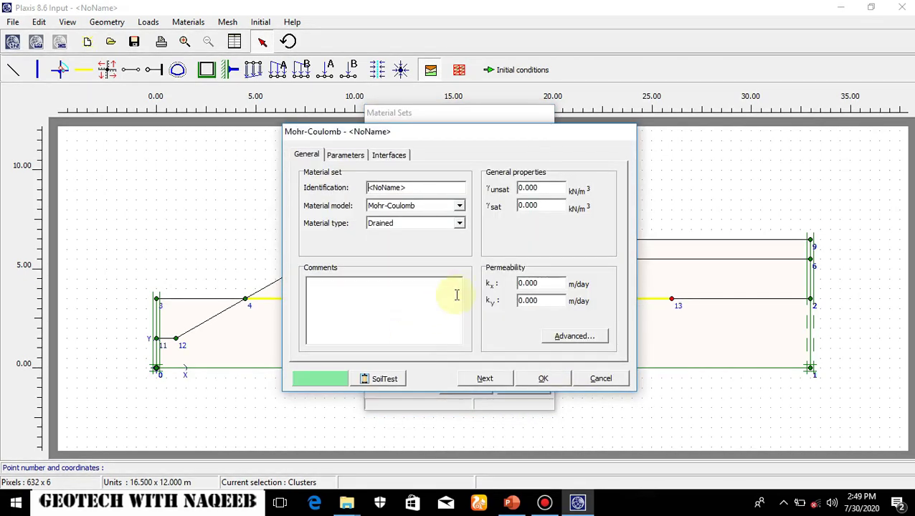
drag(409, 188, 351, 195)
text(retaini)
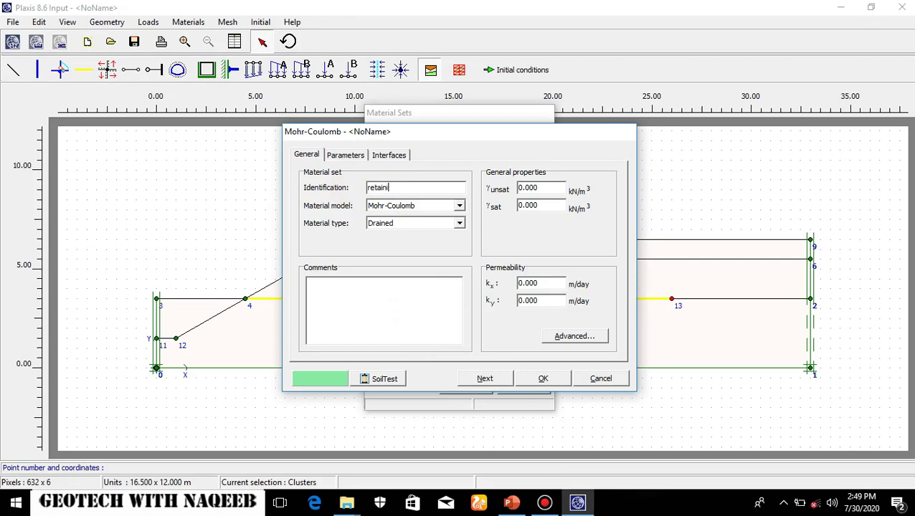
text(ng bank)
- Set the retaining bank's unsaturated and saturated unit weights to 13.5 kN/m³
click(541, 186)
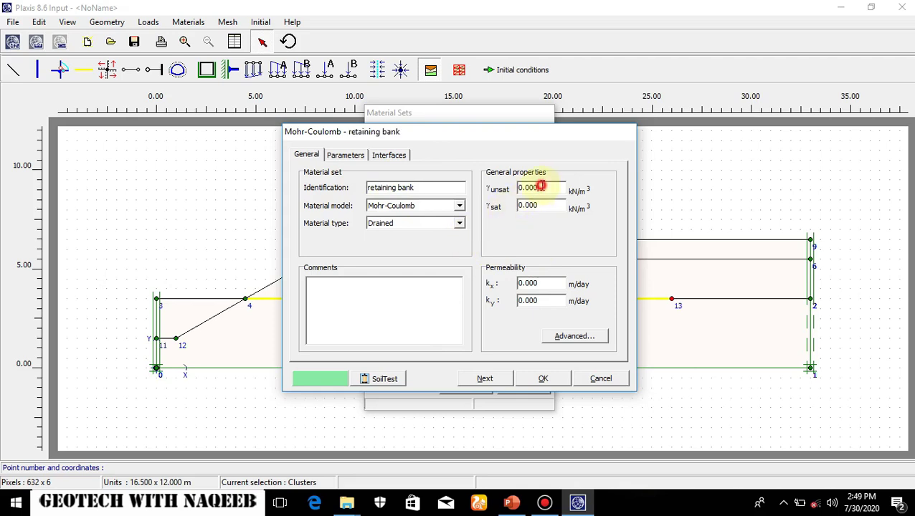
text(13)
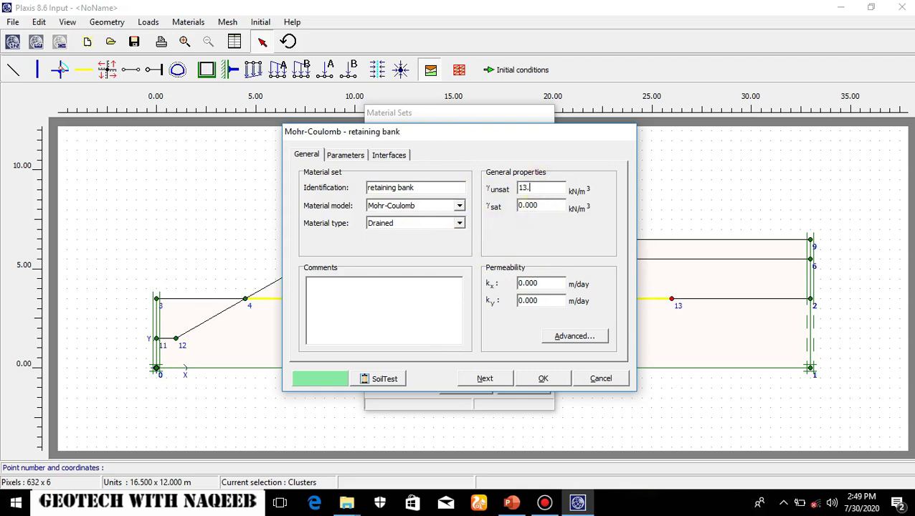
text(.5)
click(543, 206)
key(BackSpace)
key(BackSpace)
text(13.5)
- Set the retaining bank's horizontal and vertical permeability to 1 m/day
double_click(525, 283)
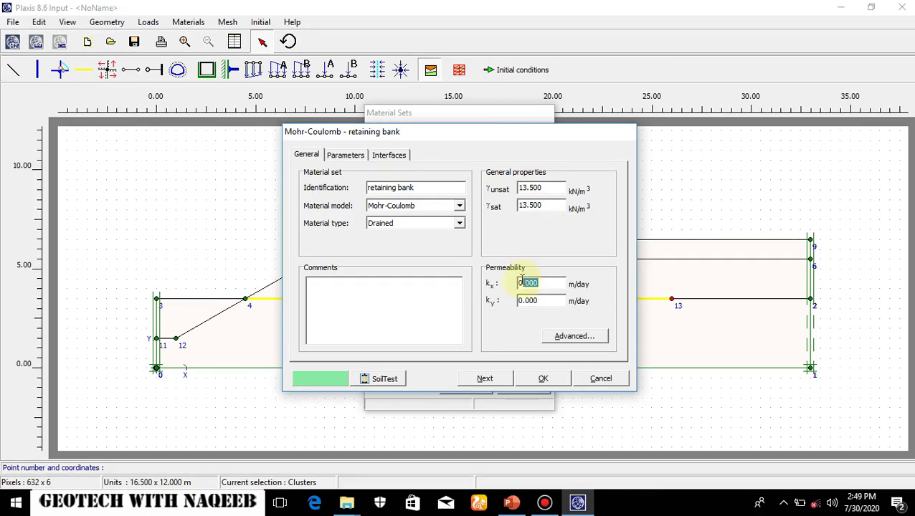
text(1)
double_click(542, 300)
text(1)
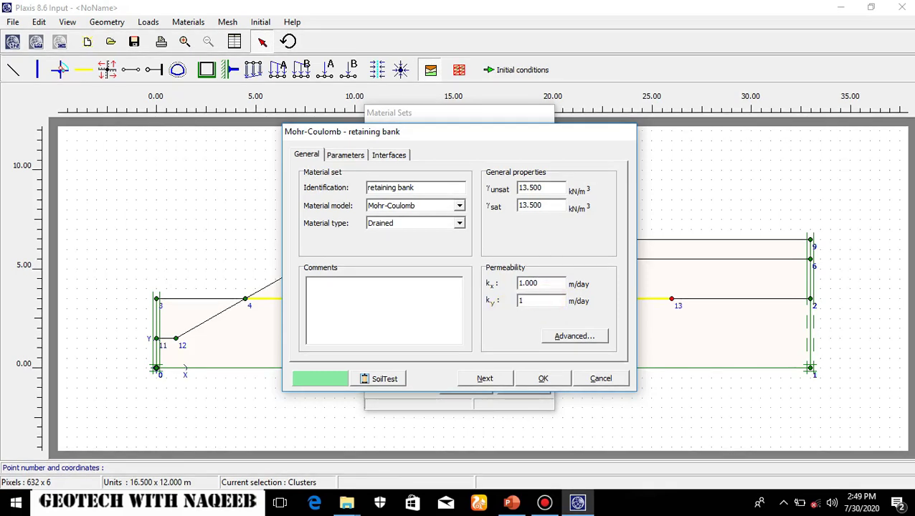
- Set the retaining bank's Young's modulus to 2667 kN/m² and its Poisson's ratio to 0.33
click(345, 154)
text(2)
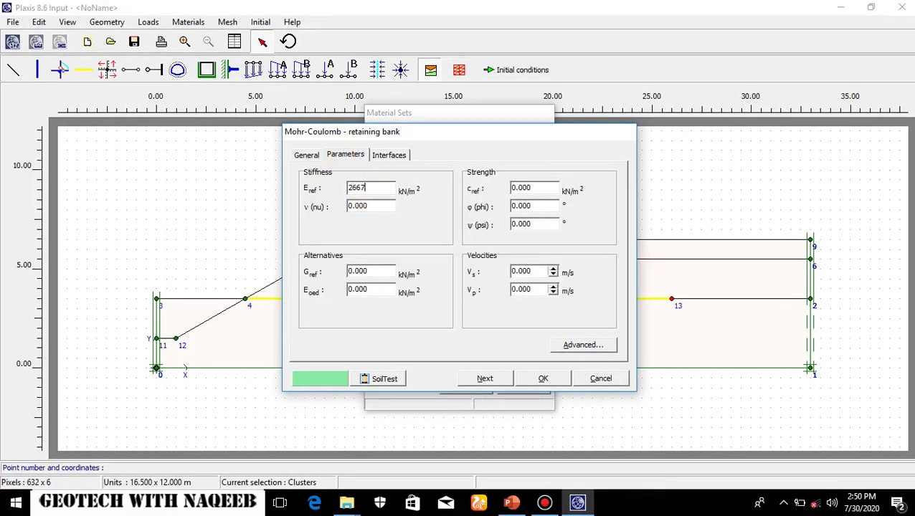
text(667)
click(371, 206)
text(0.33)
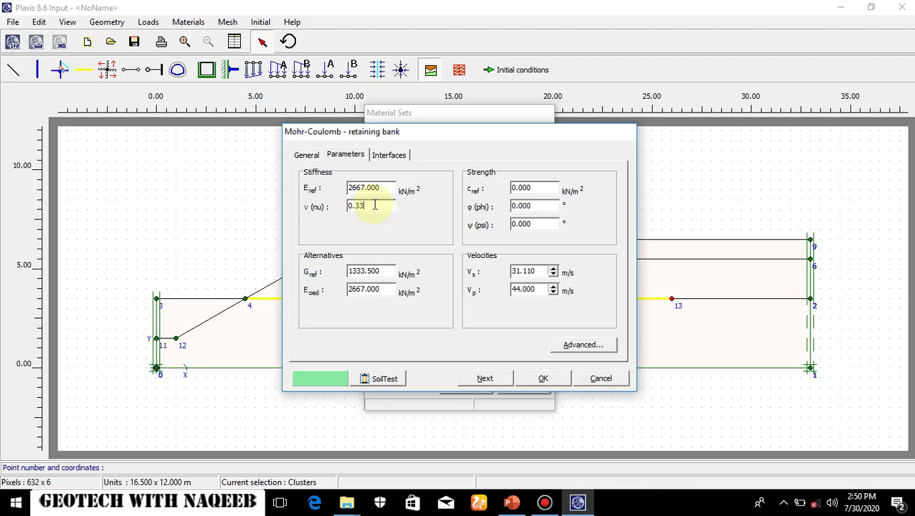
- Set the retaining bank's cohesion to 5 kN/m² and its friction angle to 20°
click(533, 187)
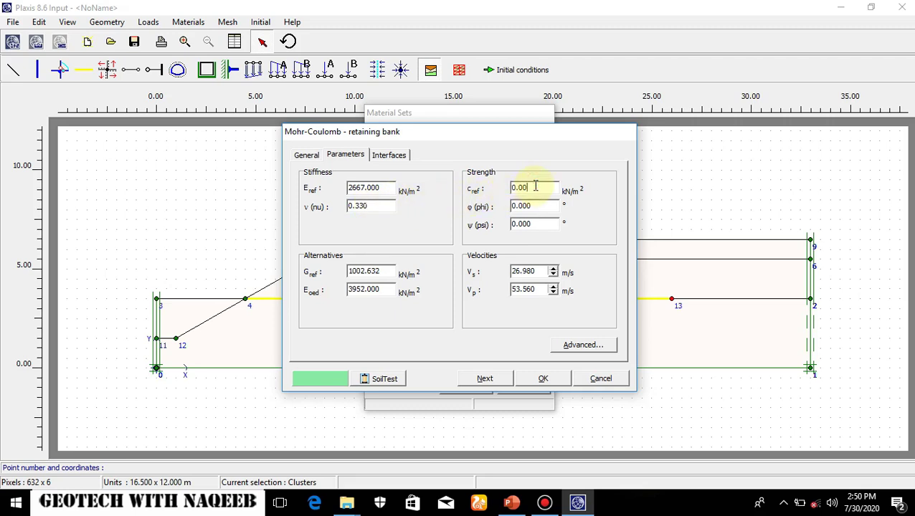
text(5)
click(537, 207)
- Change the retaining bank's display colour to dark red and save the material set
click(330, 379)
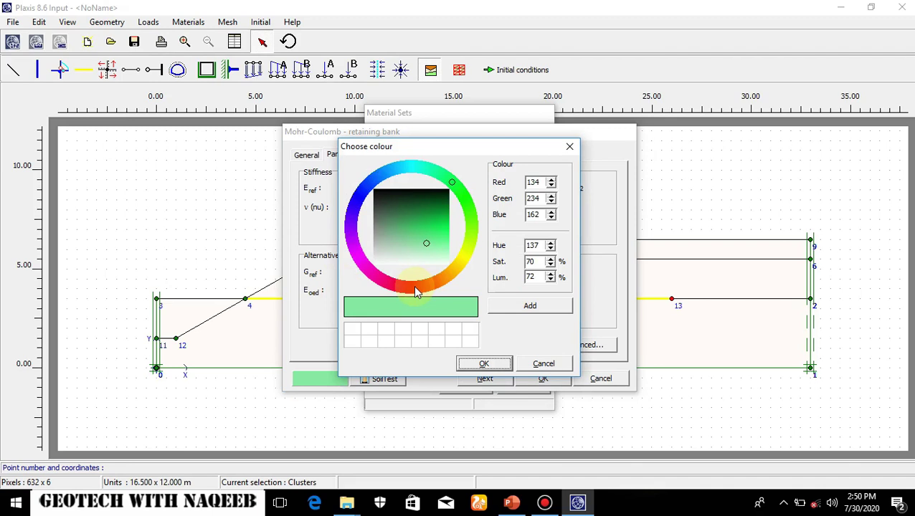
click(413, 286)
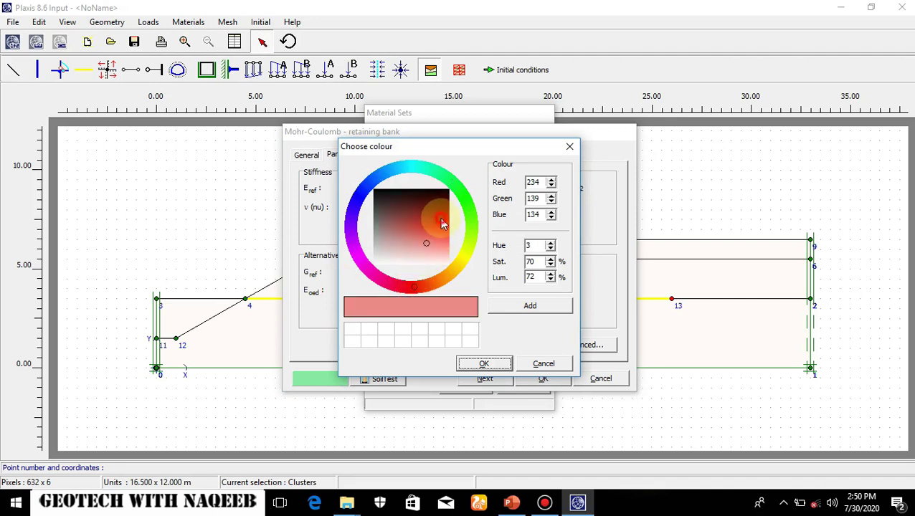
click(440, 220)
click(484, 364)
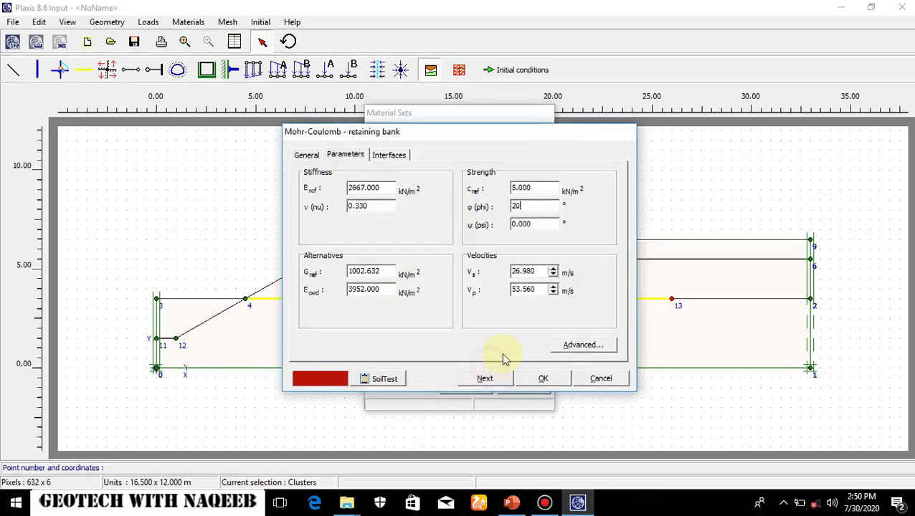
click(541, 380)
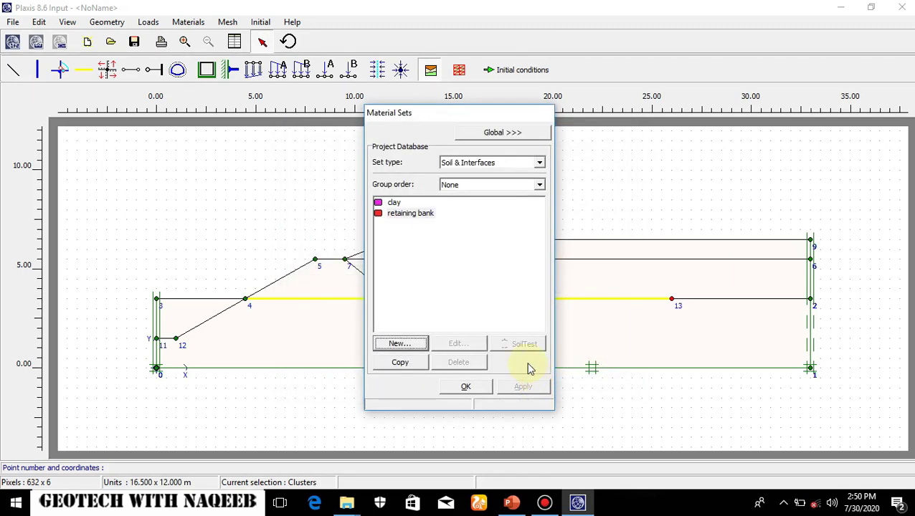
- Create a third soil material set, consult the Material Properties slide in PowerPoint and name the set hydraulic fill in Plaxis
click(400, 343)
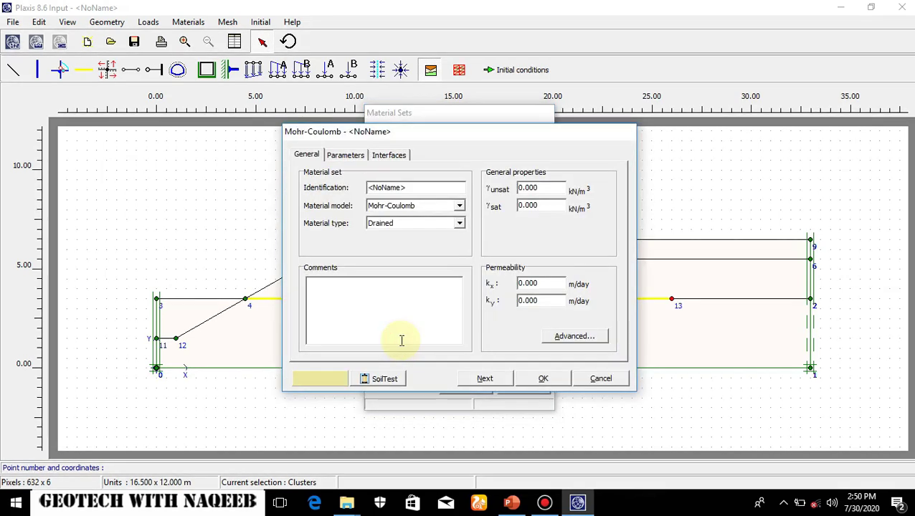
click(511, 502)
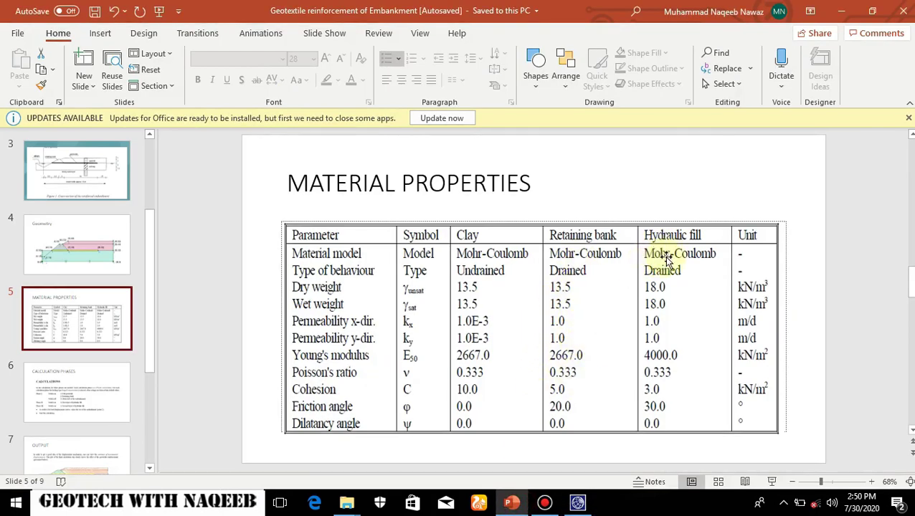
click(577, 503)
drag(414, 187, 360, 186)
text(hyd)
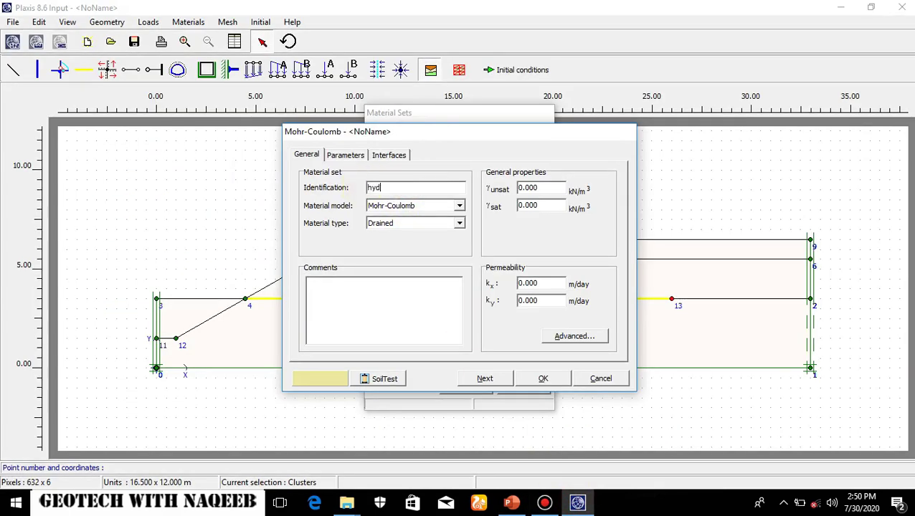
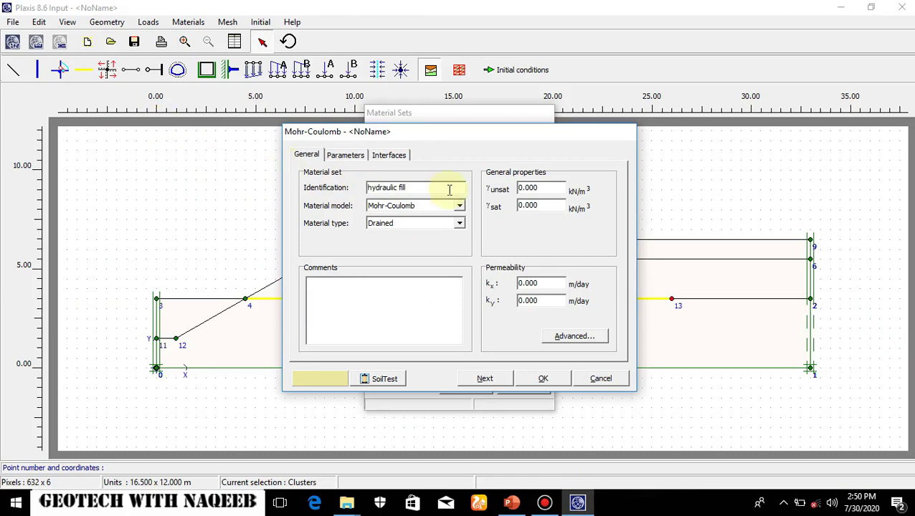
- Set the hydraulic fill's unsaturated unit weight to 18 kN/m³, fill in its saturated weight, and set both permeabilities to 1 m/day
click(545, 188)
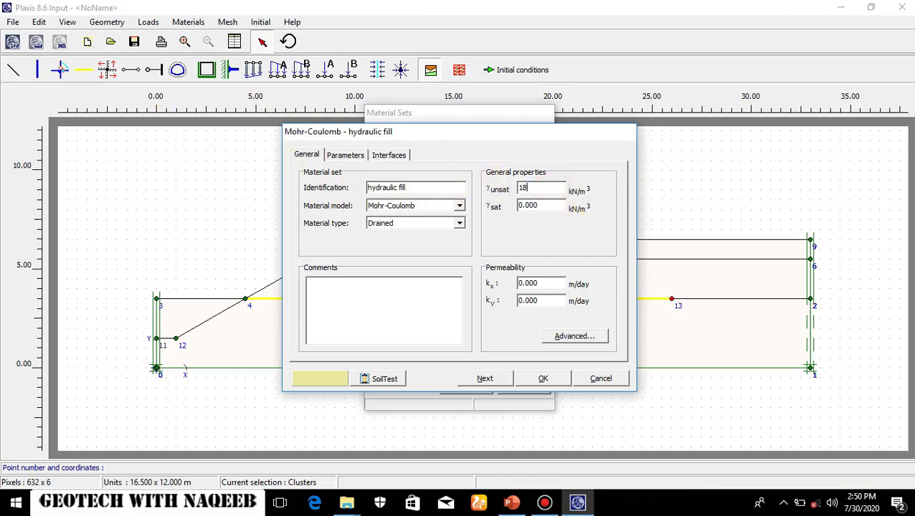
click(545, 206)
click(551, 287)
text(1)
click(545, 301)
text(1)
- Set the hydraulic fill's Young's modulus to 4000 kN/m² and its Poisson's ratio to 0.33
click(348, 156)
click(360, 188)
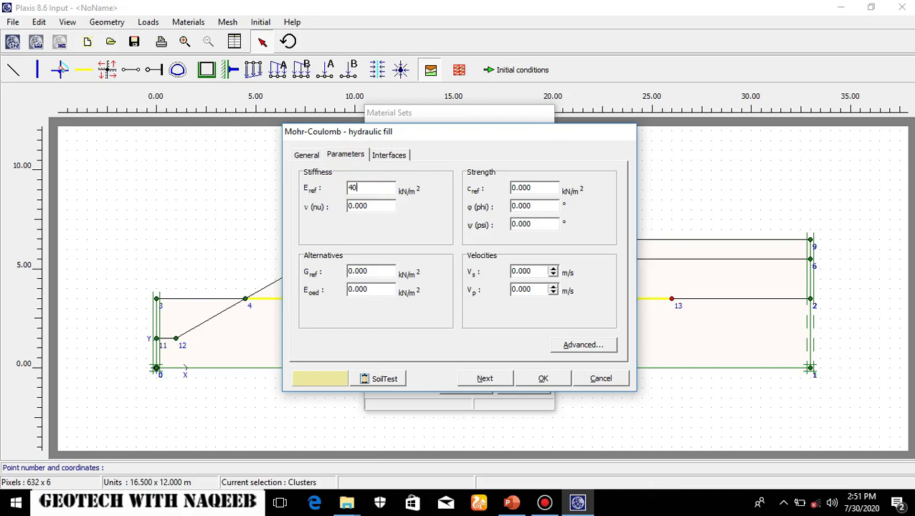
click(372, 205)
text(0.0)
text(33)
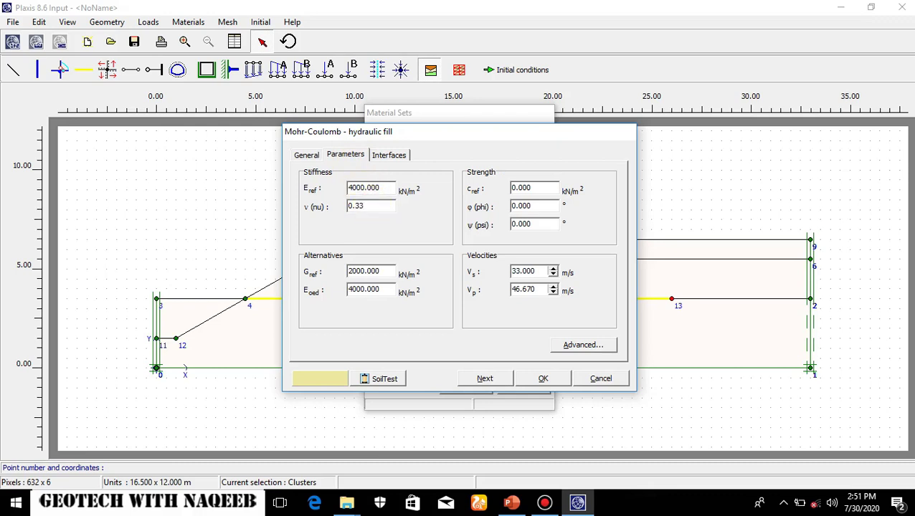
- Set the hydraulic fill's cohesion to 3 kN/m² and its friction angle to 30°
click(534, 188)
text(3)
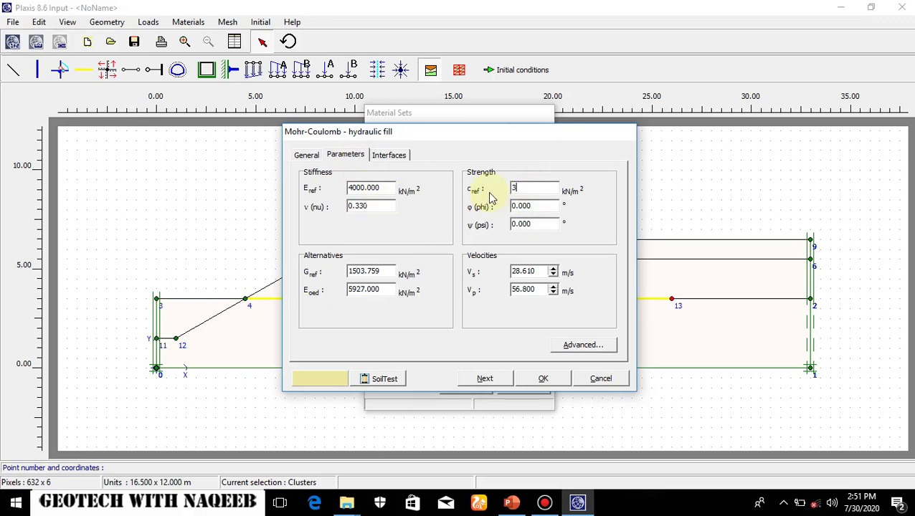
click(539, 206)
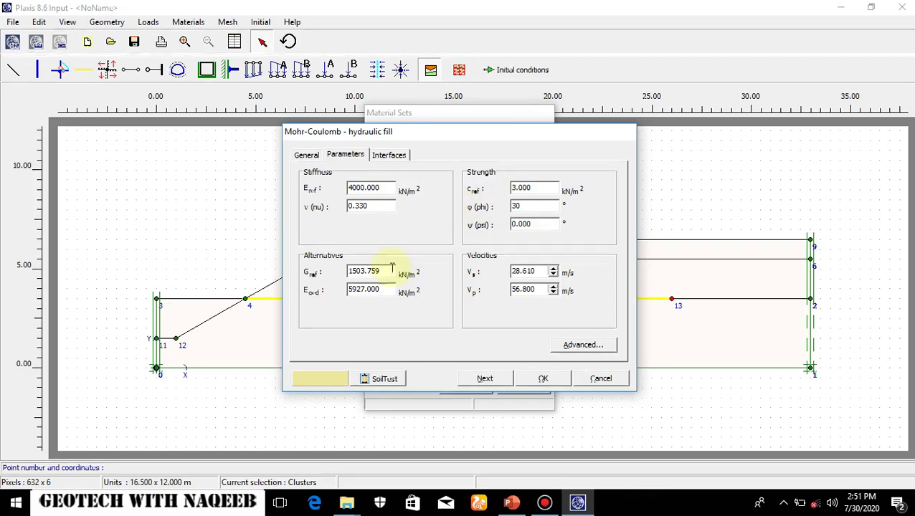
- Change the hydraulic fill's display colour to green and save the material set
click(331, 379)
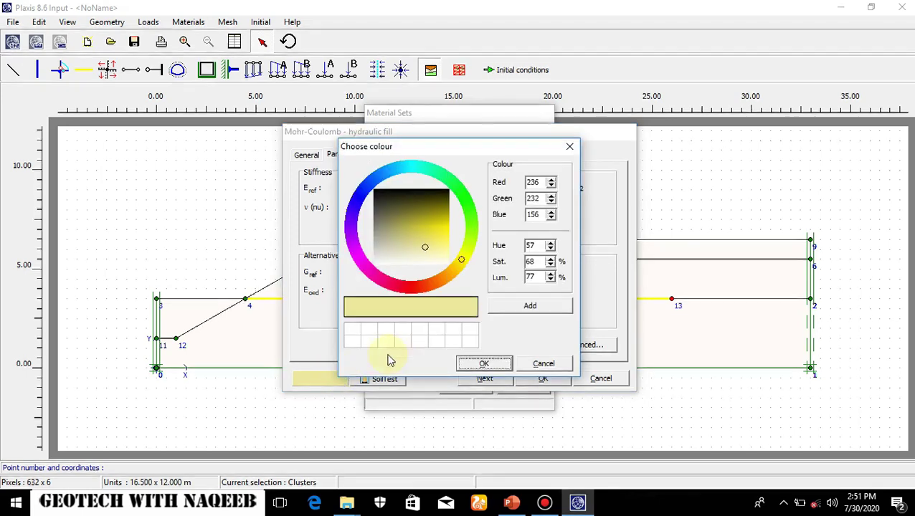
click(476, 218)
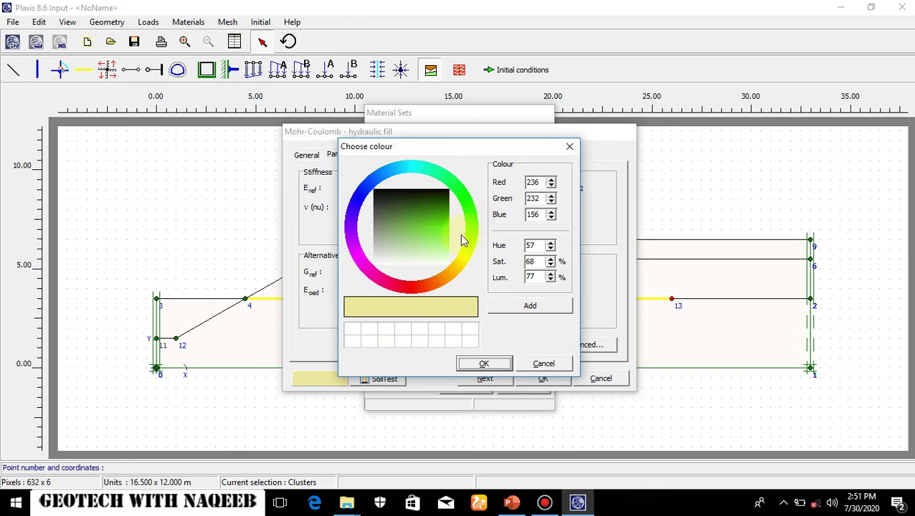
click(433, 224)
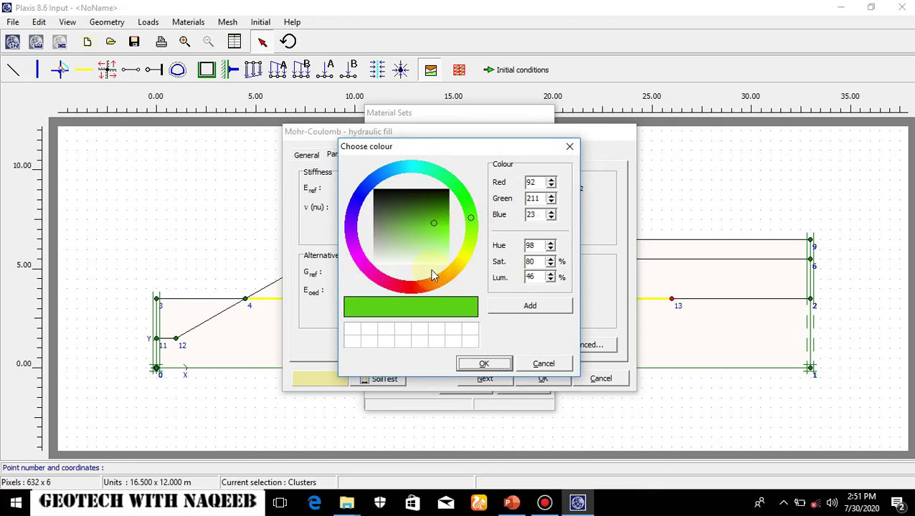
click(482, 364)
click(542, 379)
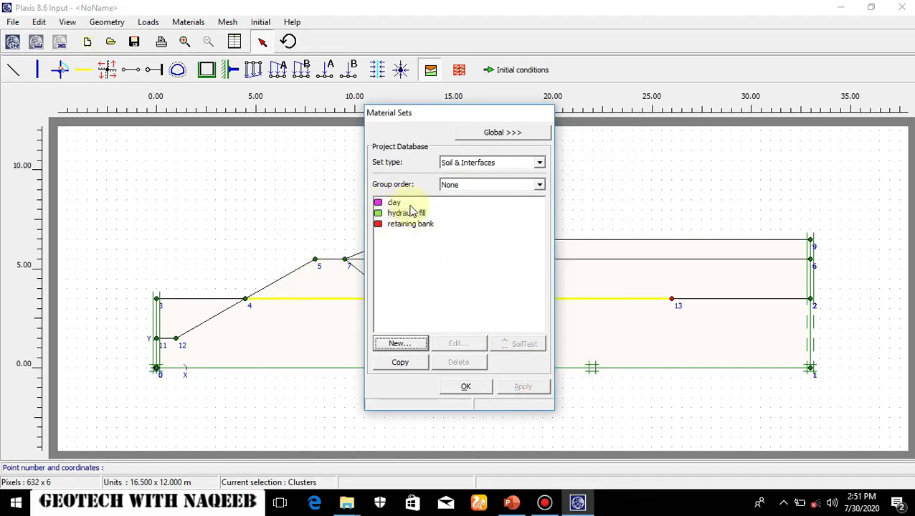
- Assign the clay material set to both foundation clusters below the geogrid level
drag(393, 203, 285, 337)
drag(394, 203, 210, 313)
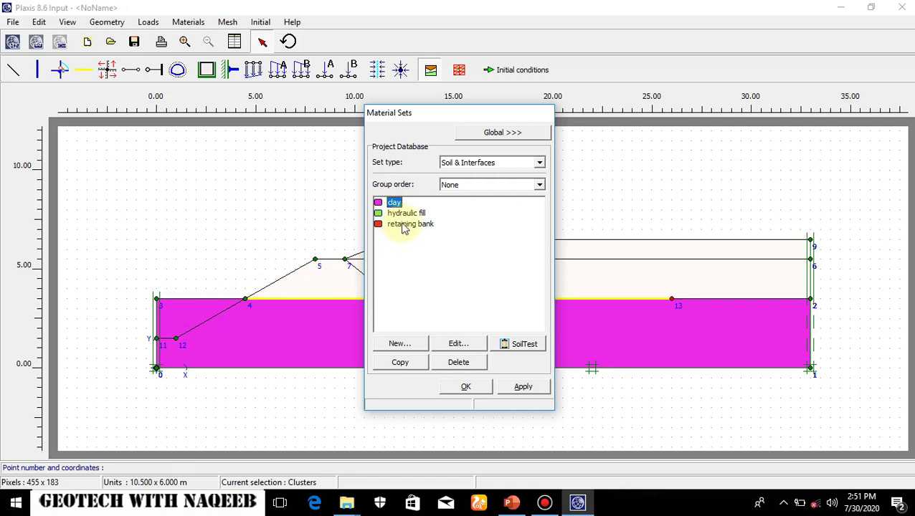
- Create an elastic geogrid material set named geotextile with EA 2500 kN/m and assign it to the geogrid line
click(539, 163)
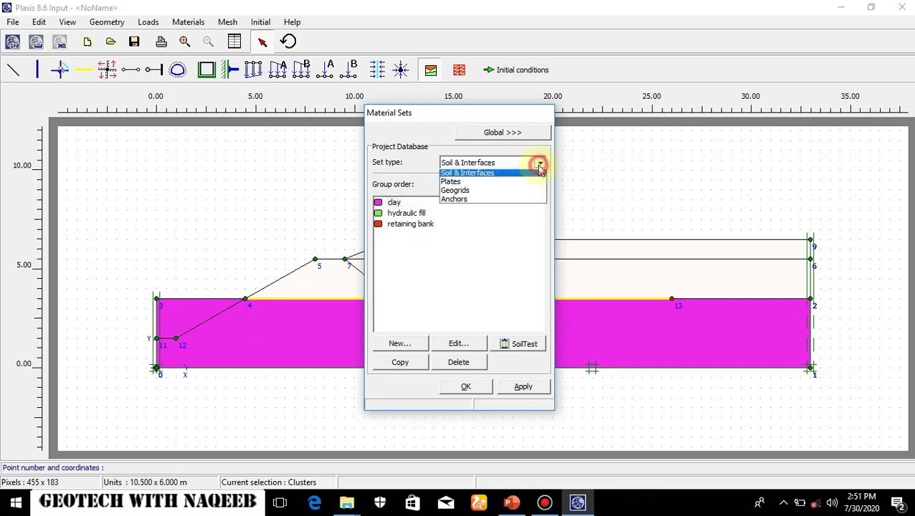
click(474, 192)
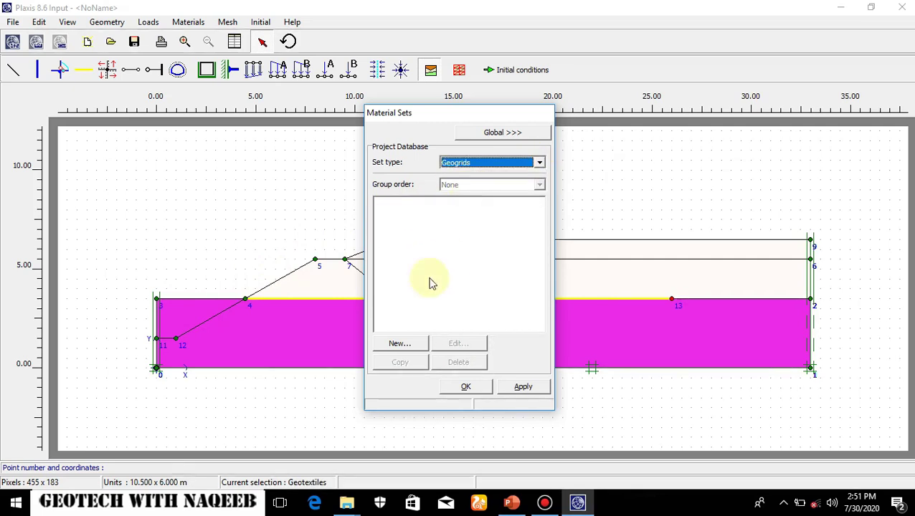
click(400, 342)
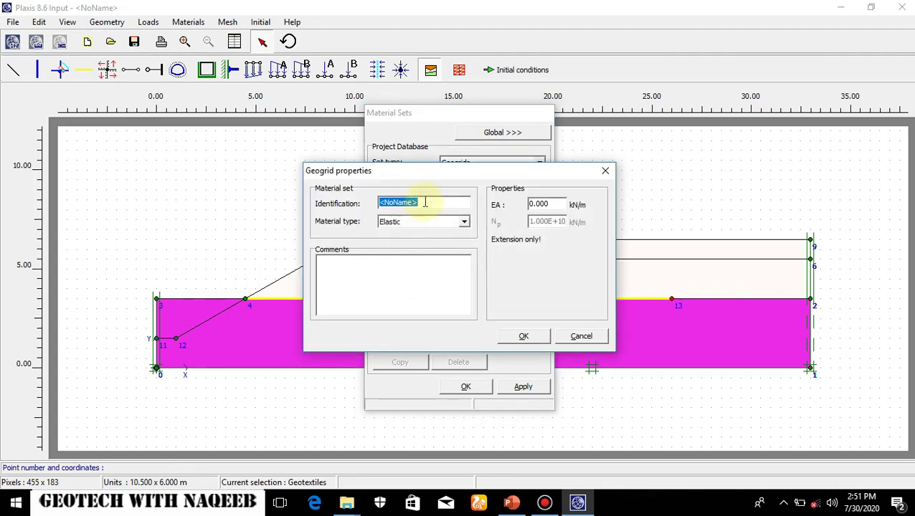
text(geotextile)
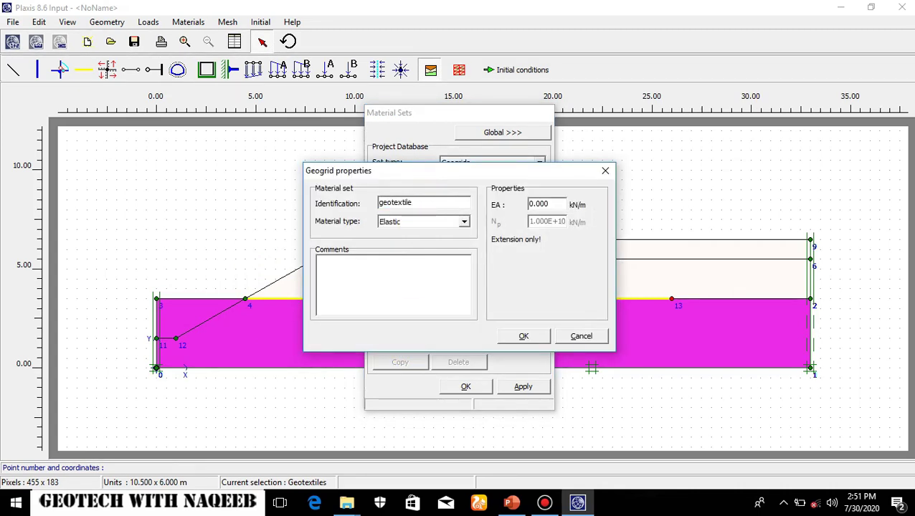
drag(551, 204, 506, 207)
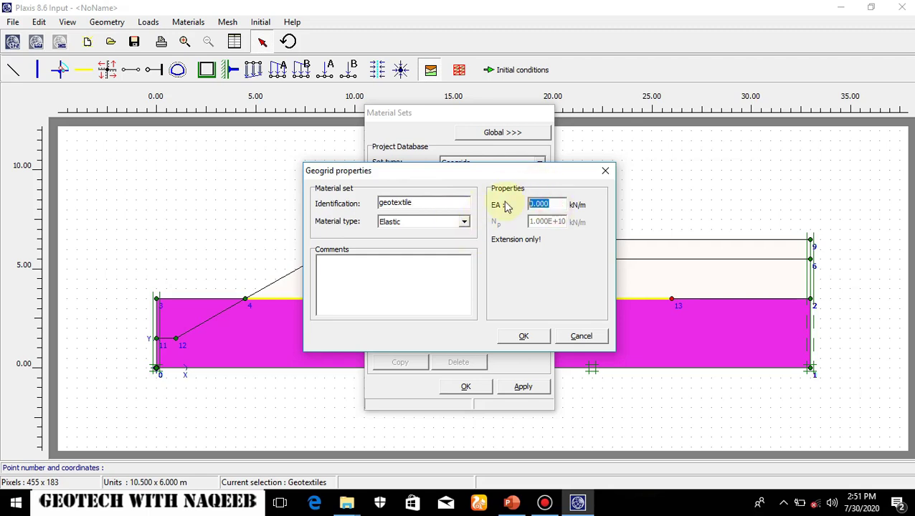
text(2500)
click(515, 336)
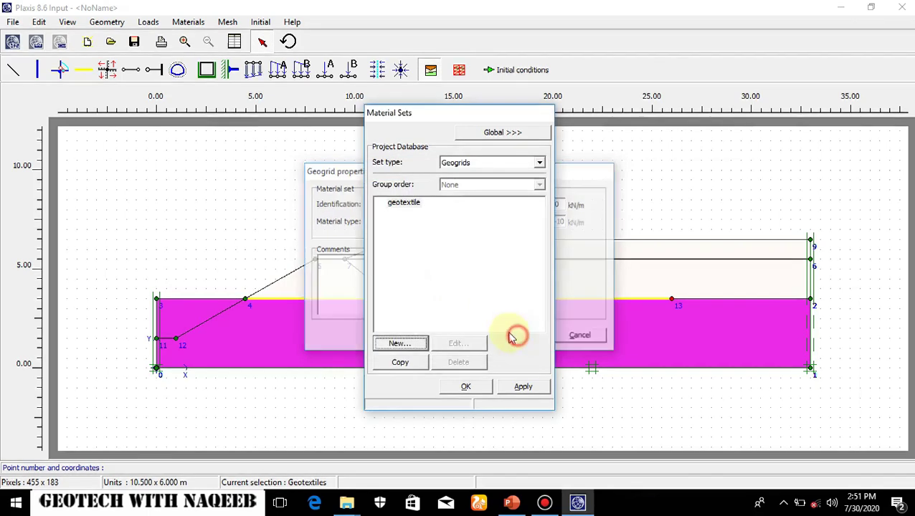
drag(413, 207, 355, 299)
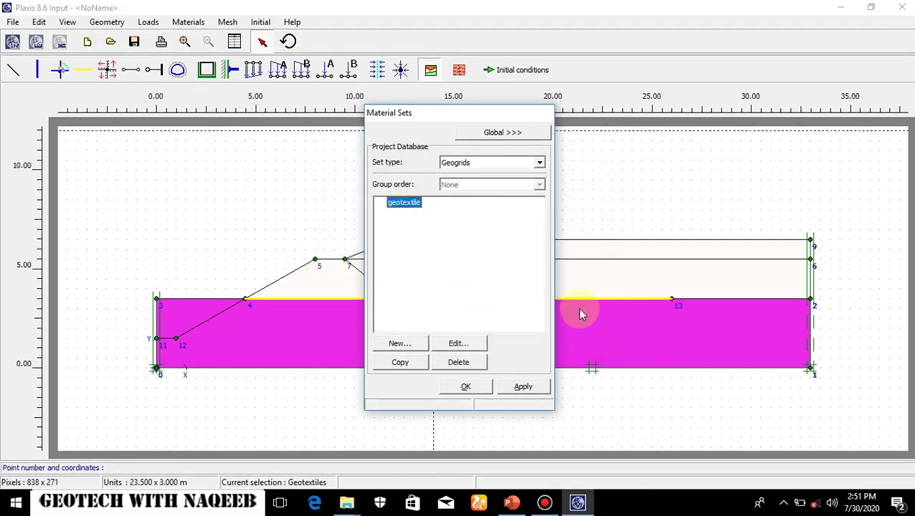
click(476, 391)
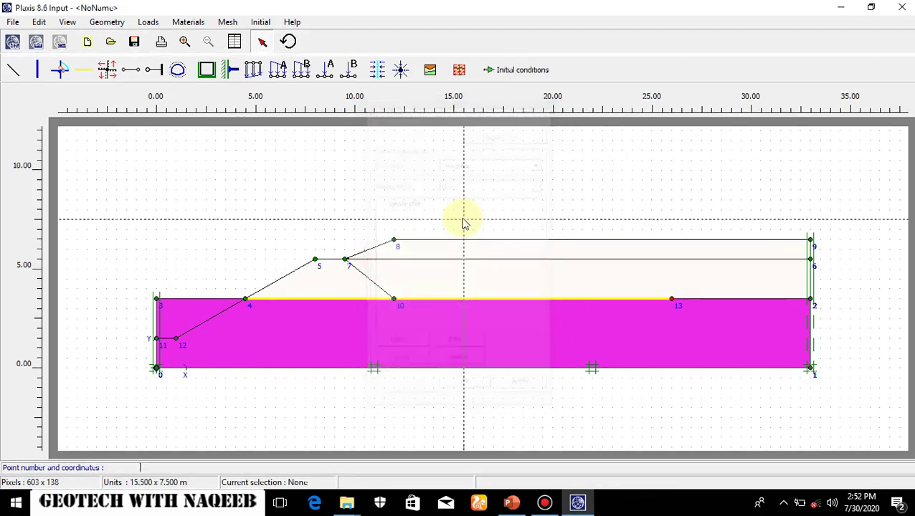
- Assign hydraulic fill to the two upper fill clusters and retaining bank to the sloping bank cluster between points 4, 5, 7 and 10
click(430, 73)
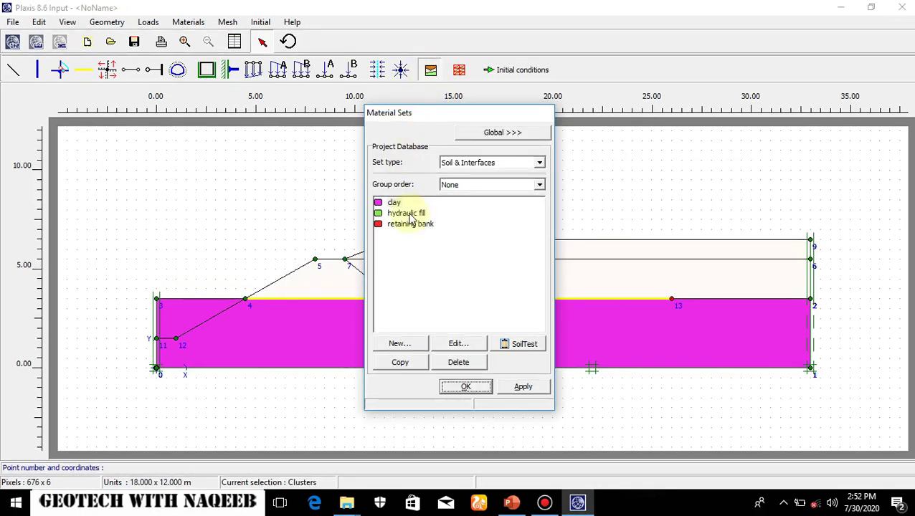
drag(413, 216, 623, 286)
drag(417, 214, 652, 259)
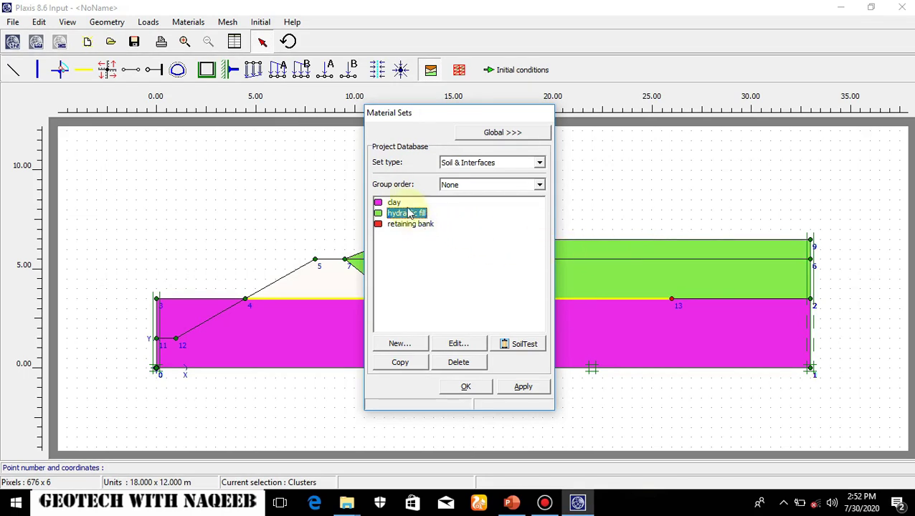
drag(418, 224, 316, 291)
click(466, 388)
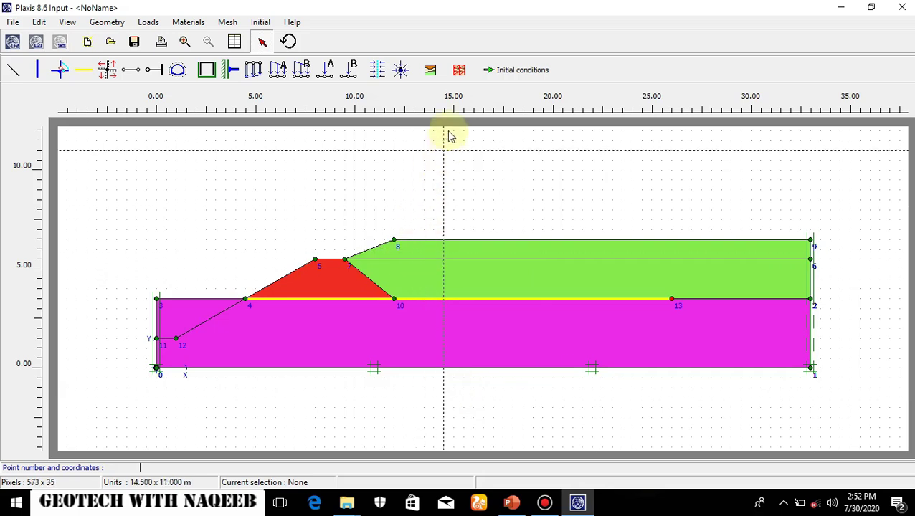
- Generate the finite element mesh, update it, and proceed to the initial conditions, accepting the water weight
click(460, 72)
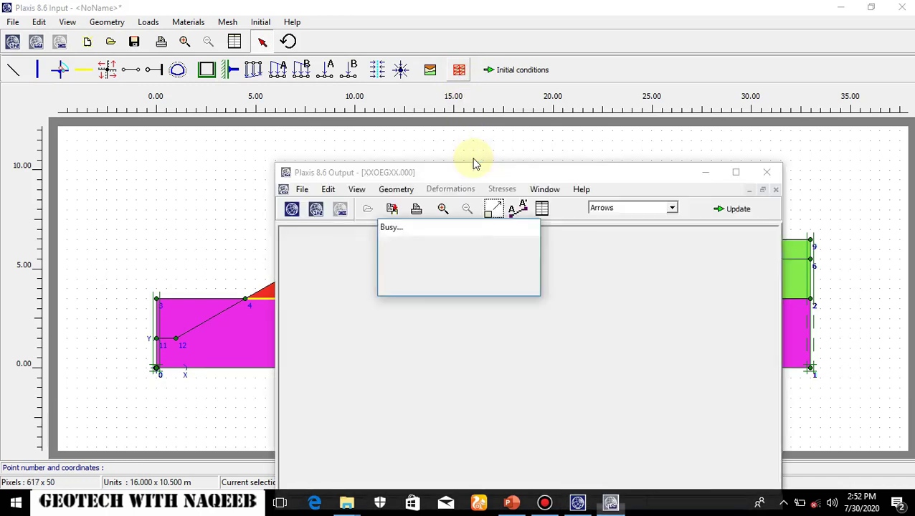
click(741, 209)
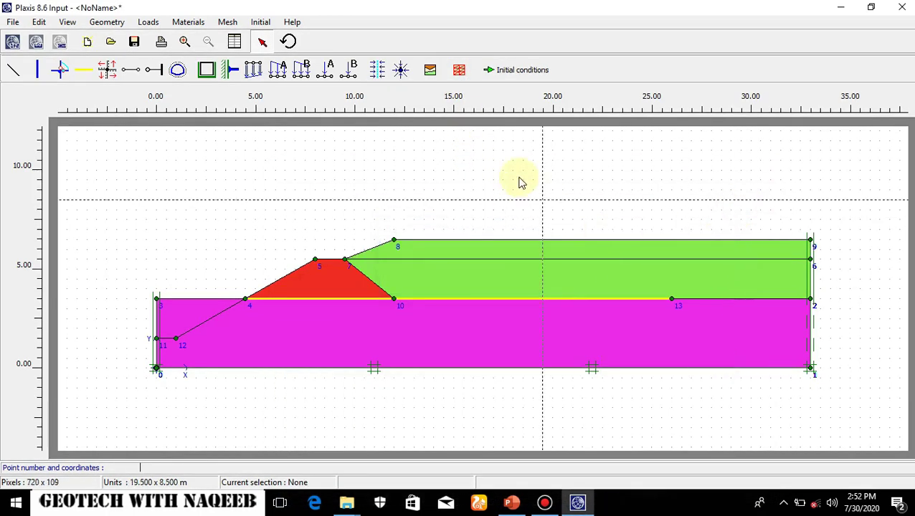
click(510, 79)
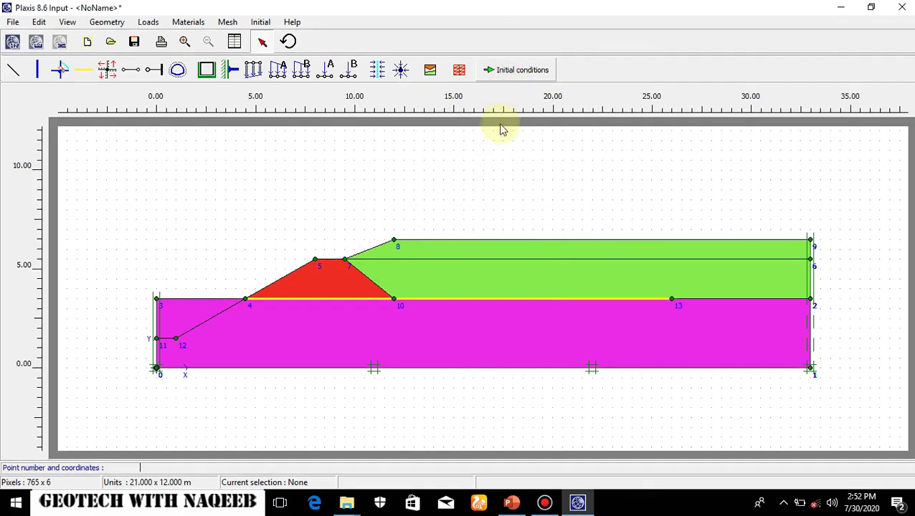
click(485, 301)
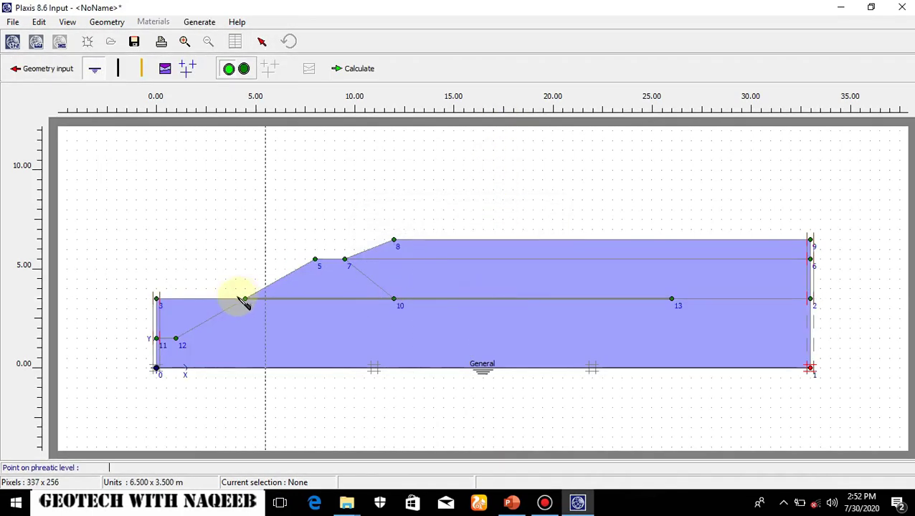
- Draw the general phreatic level at 3.5 m height from point 3 to point 2 and generate the water pressures
click(156, 298)
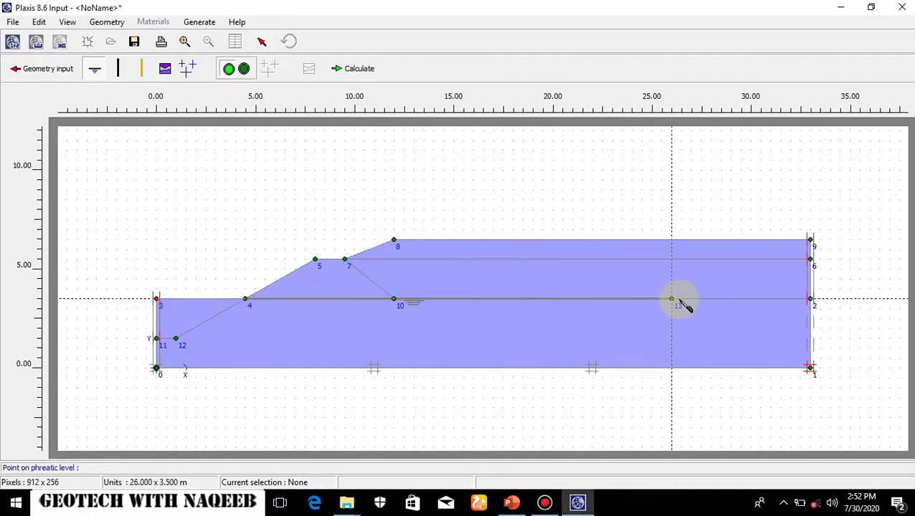
double_click(810, 298)
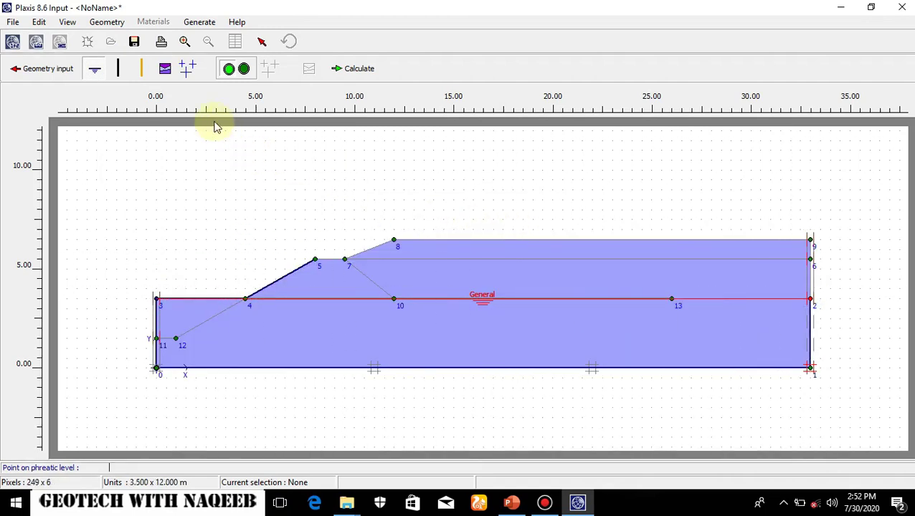
click(189, 72)
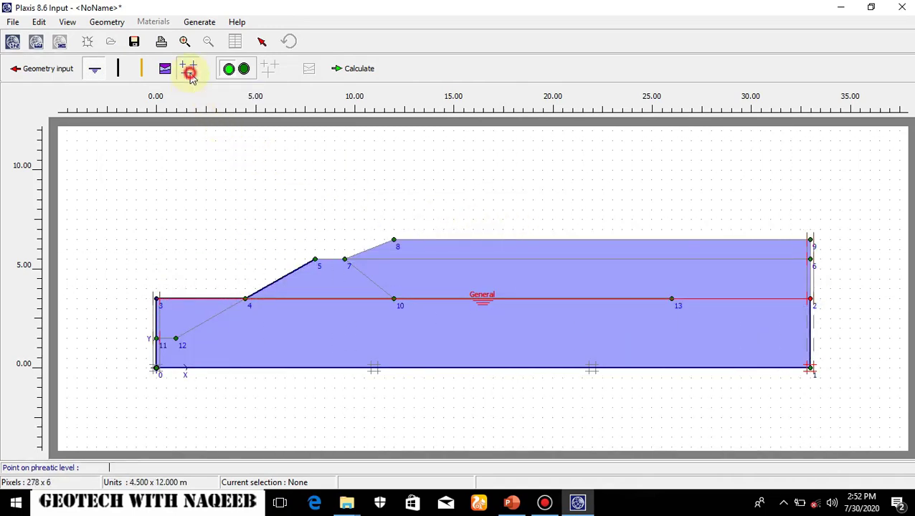
click(501, 323)
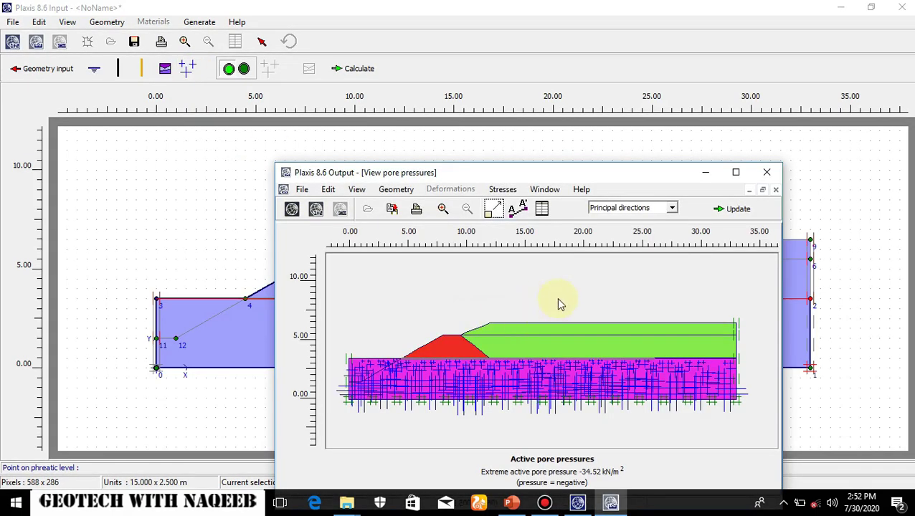
click(736, 209)
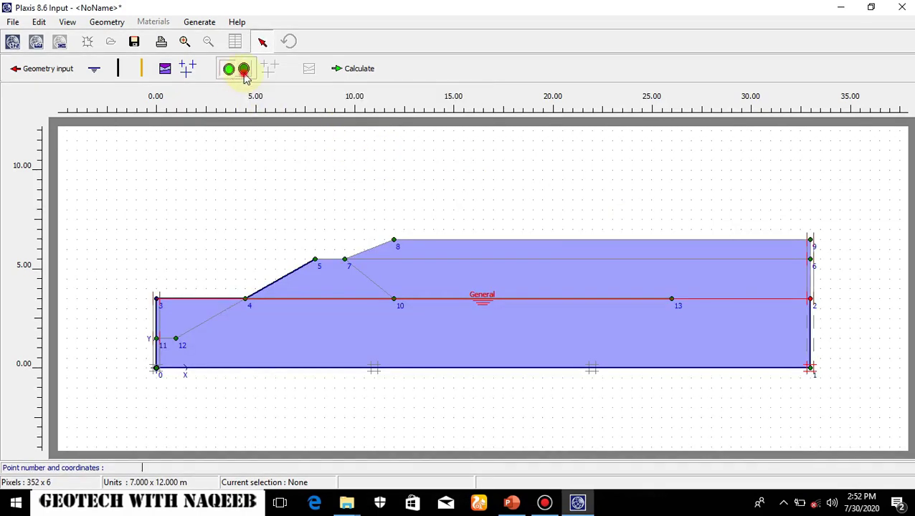
- Switch to the initial geometry configuration and deactivate the retaining bank and both hydraulic fill clusters
click(243, 72)
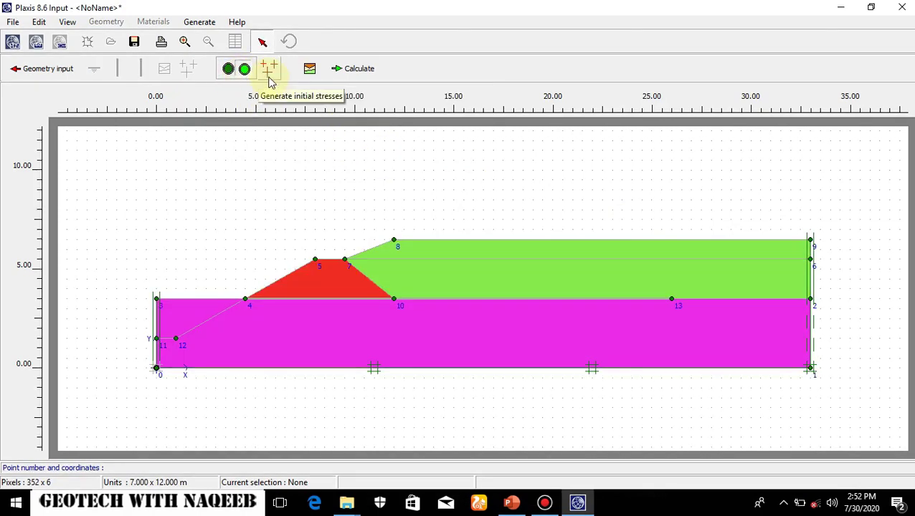
click(269, 72)
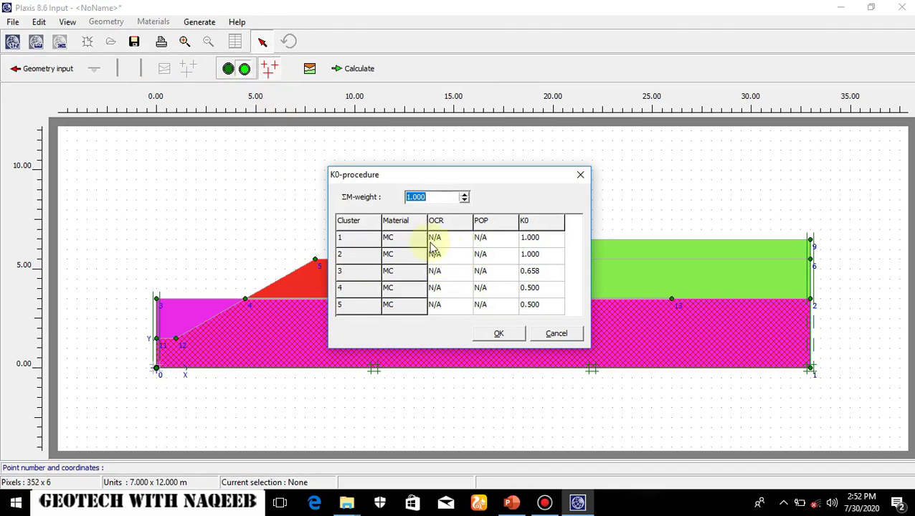
click(580, 174)
click(330, 289)
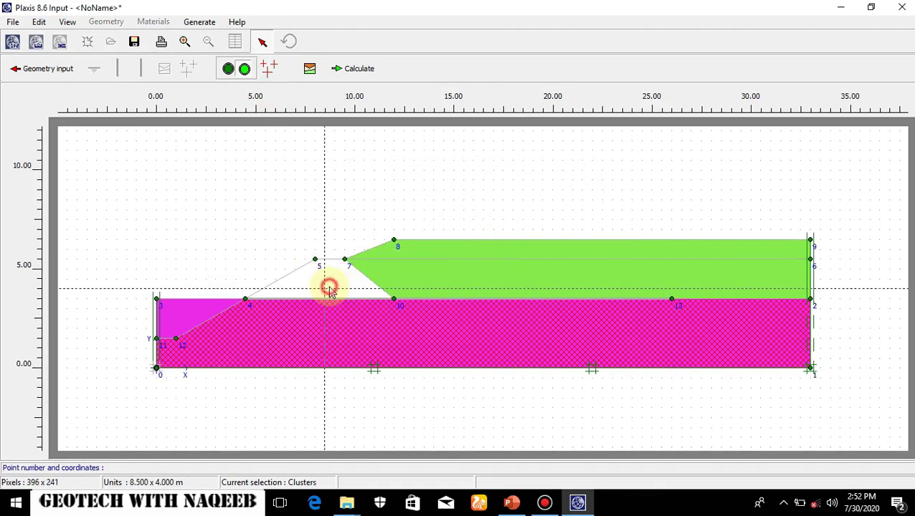
click(474, 288)
click(491, 248)
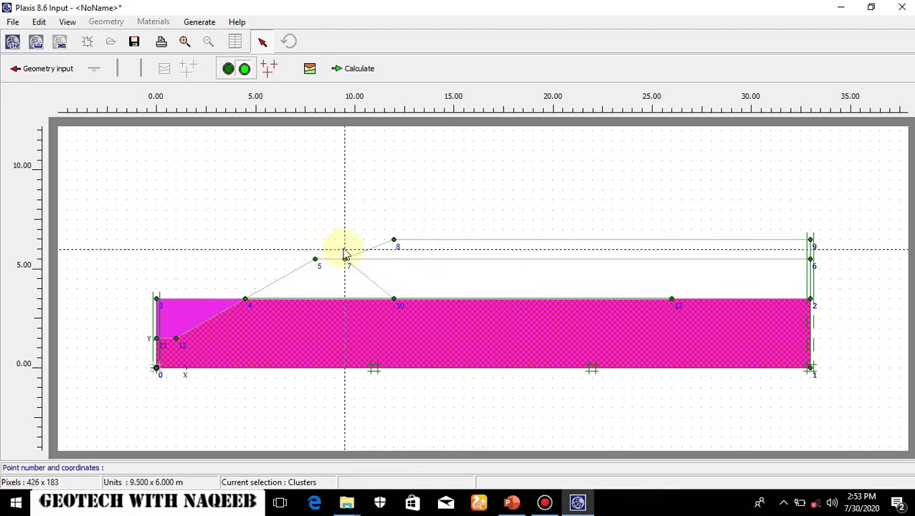
- Generate the initial soil stresses by the K0-procedure with K0 set to 0.5 for clusters 1 and 2, and update the model
click(268, 69)
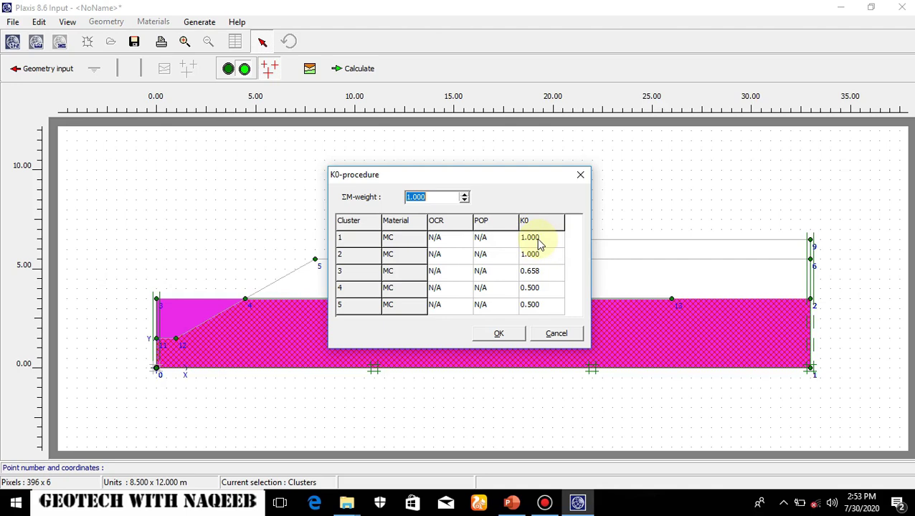
click(538, 241)
text(0.5)
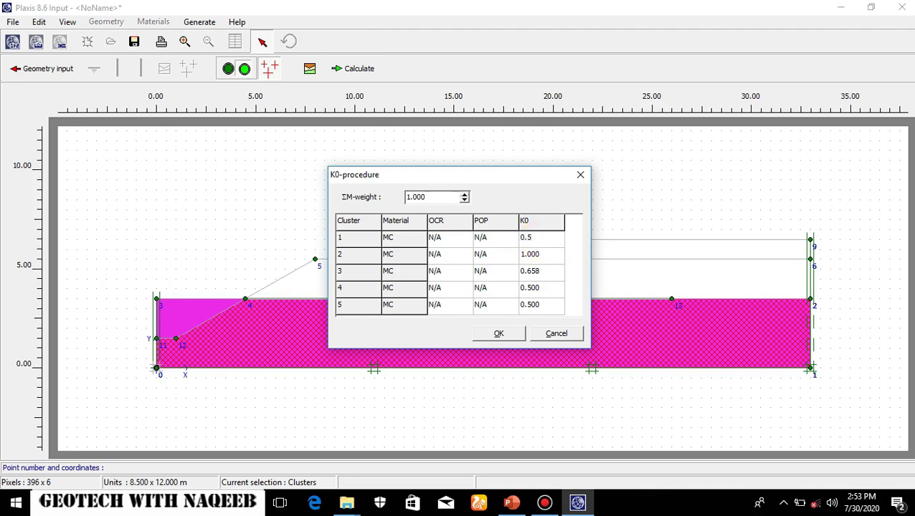
click(538, 255)
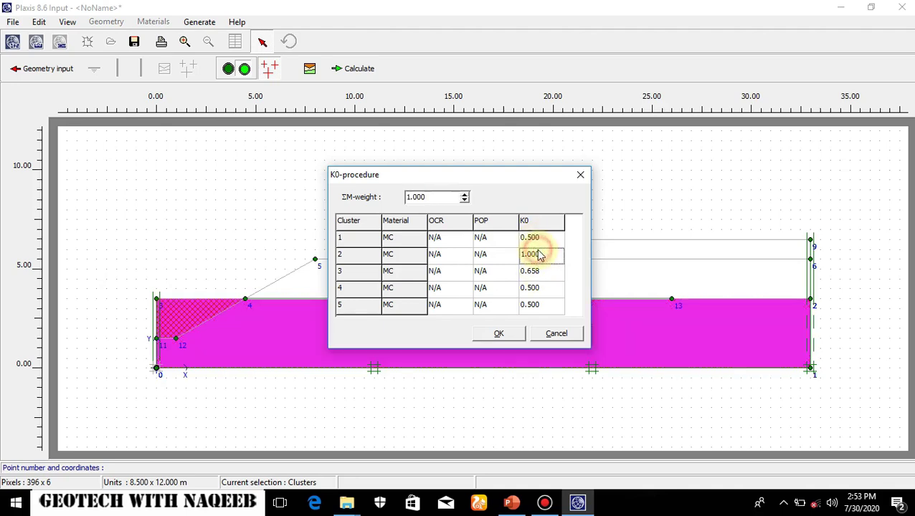
text(0.5)
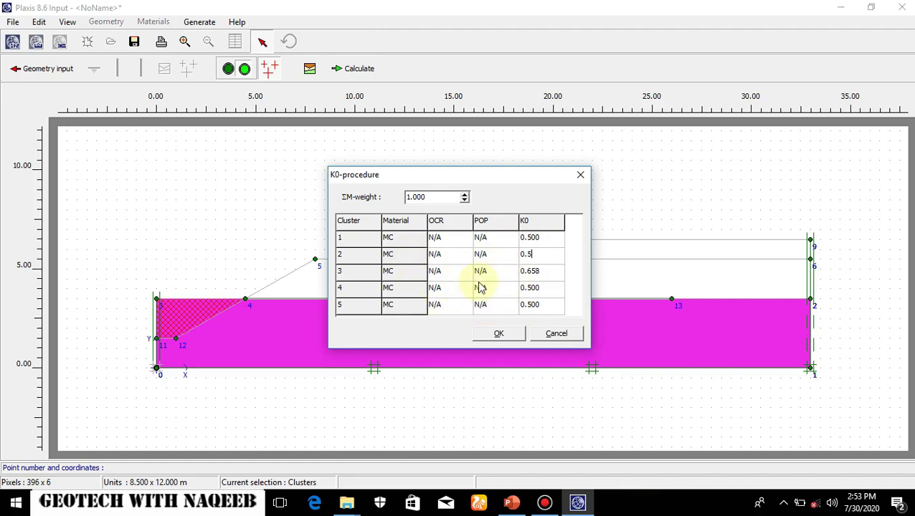
click(500, 334)
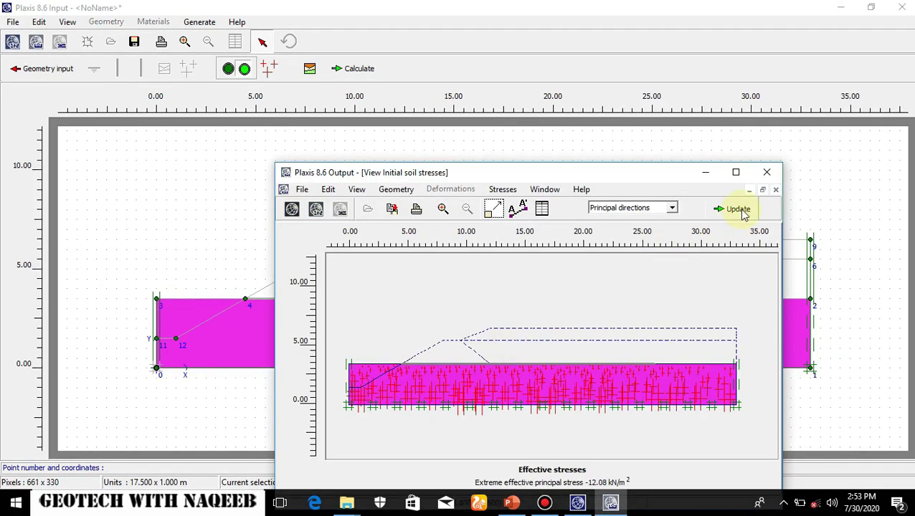
click(738, 209)
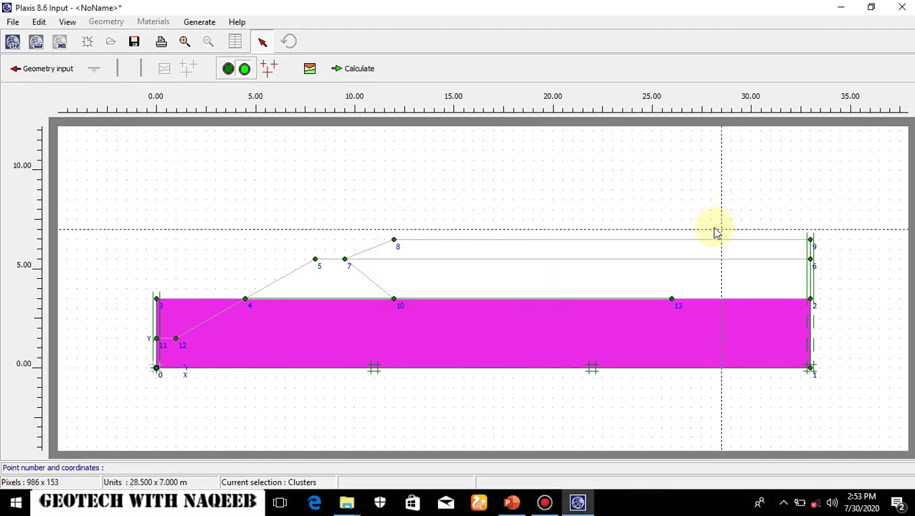
- Proceed to the calculations, saving the project as geotextile and accepting the version warning
click(351, 70)
click(418, 267)
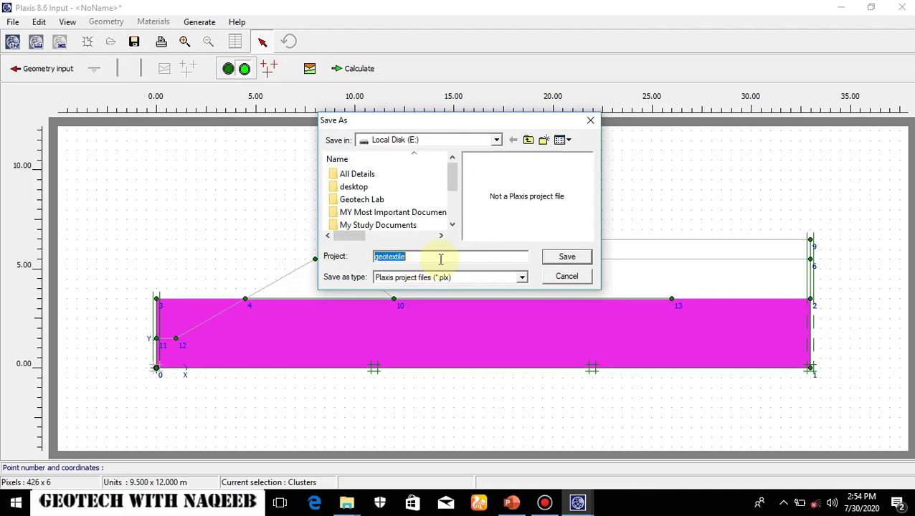
click(554, 257)
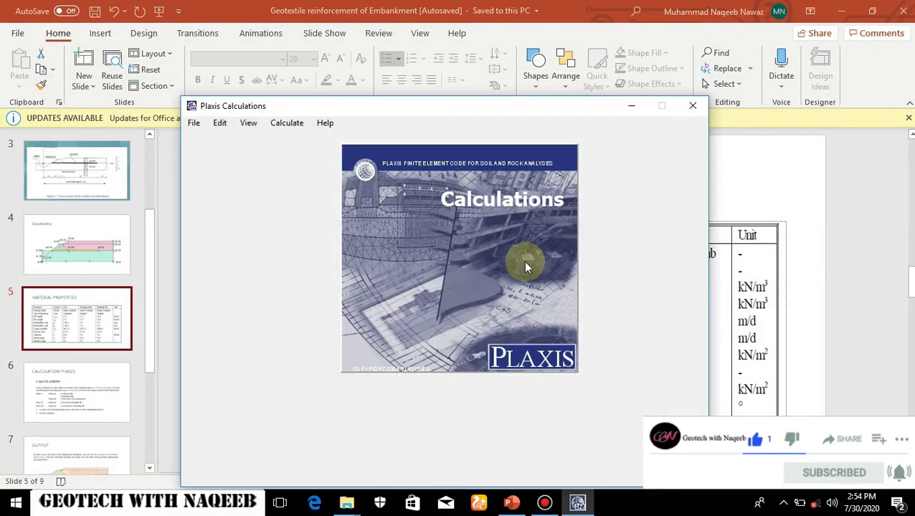
click(561, 298)
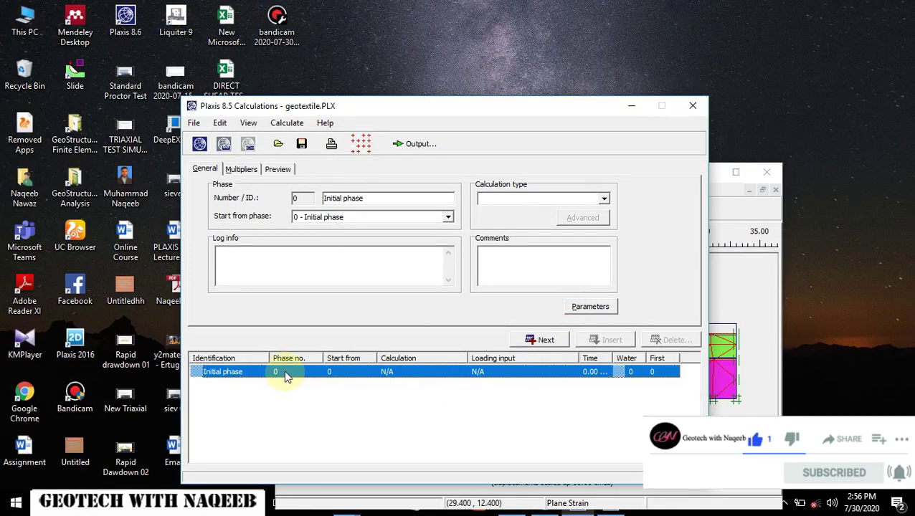
- Add a staged-construction Phase 1 that excavates the cluster between points 3, 4, 12 and 11 and activates the retaining bank and geotextile
click(288, 379)
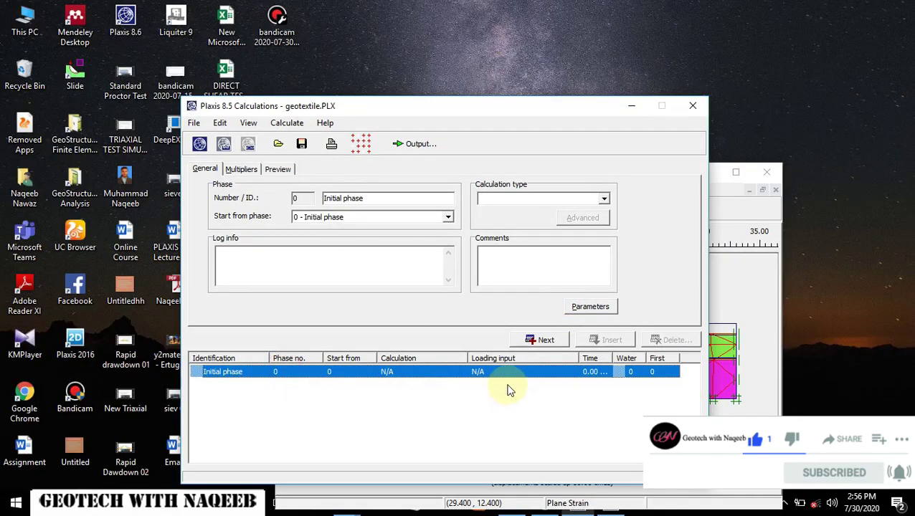
click(549, 343)
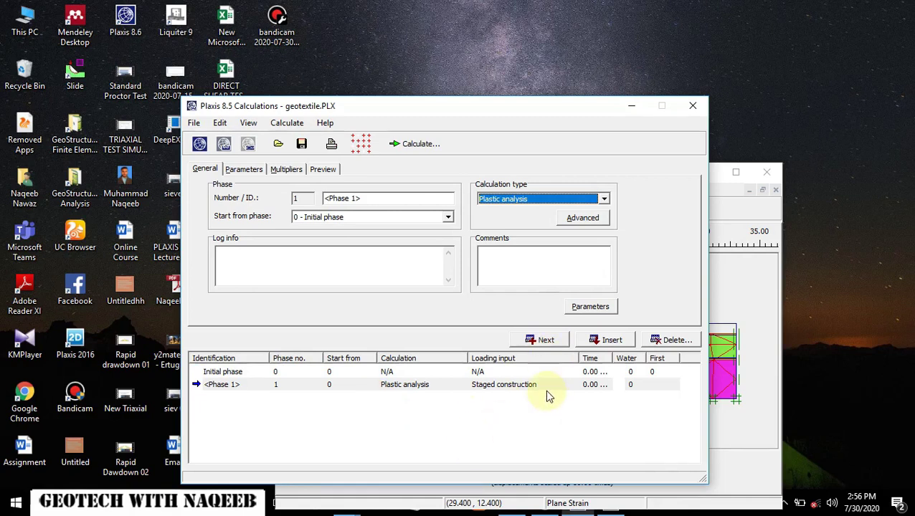
click(585, 309)
click(576, 291)
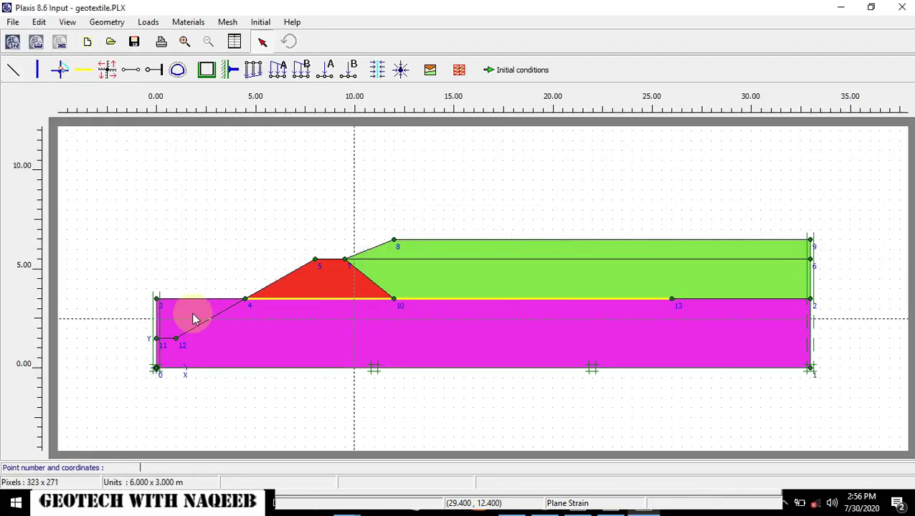
click(323, 286)
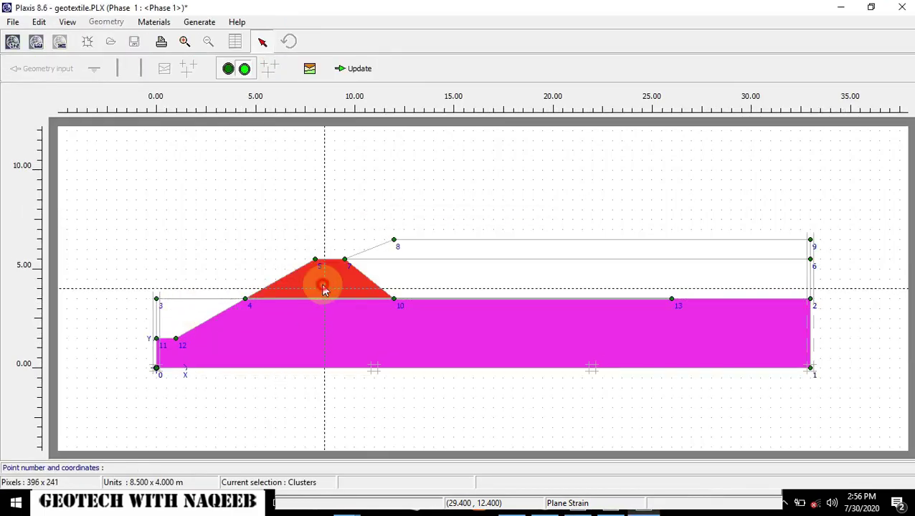
click(318, 299)
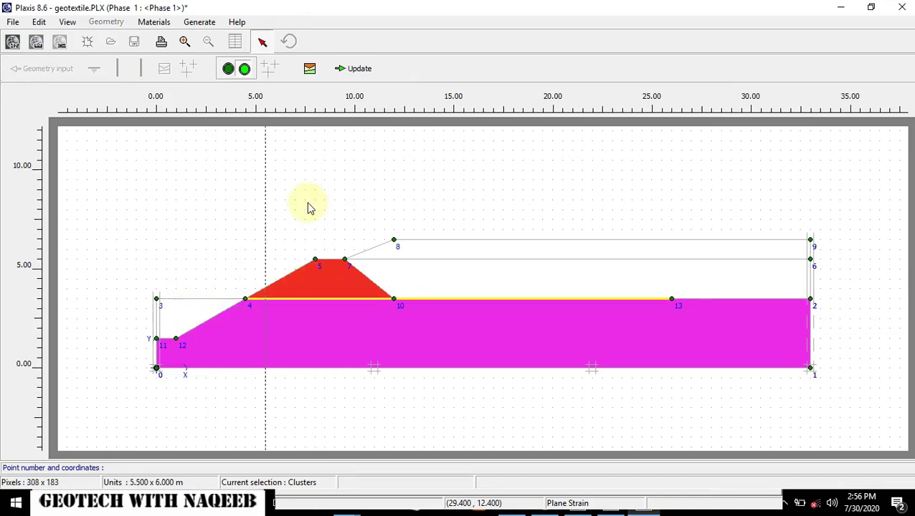
click(359, 68)
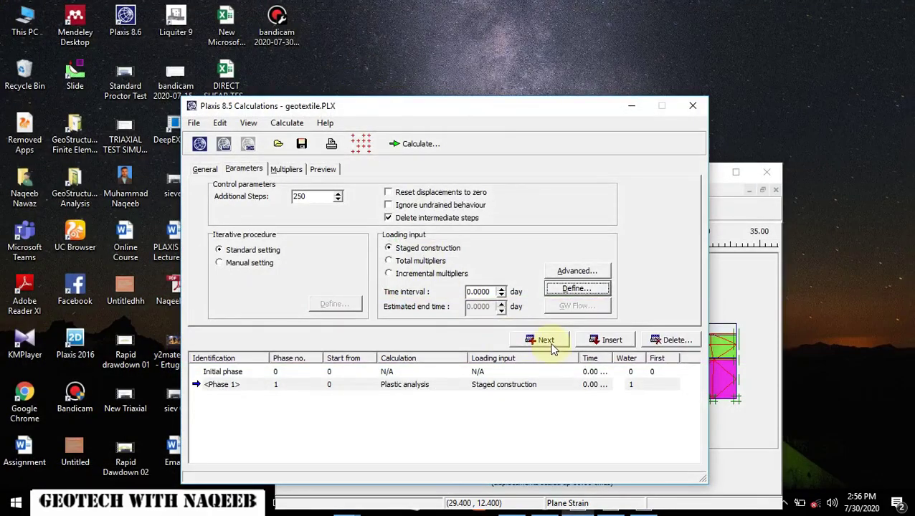
- Add a staged-construction Phase 2 that activates the lower hydraulic fill cluster between points 7, 6, 2 and 10
click(549, 343)
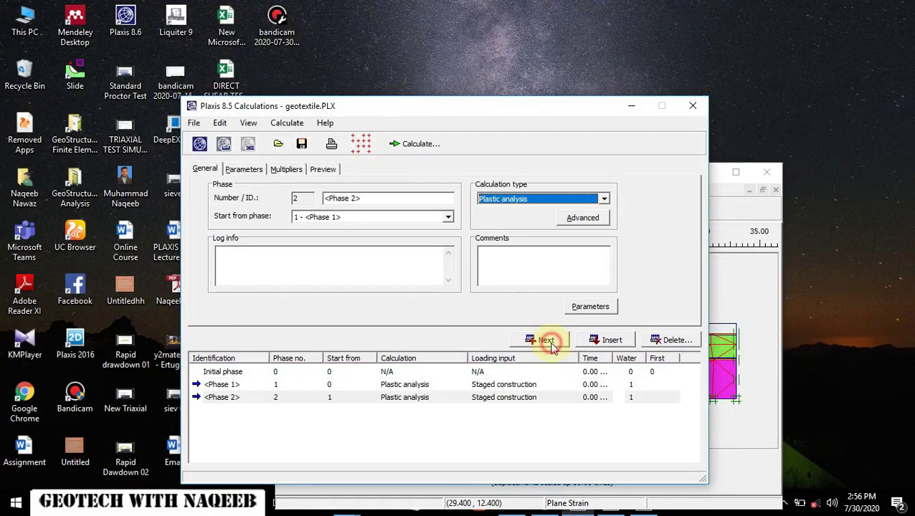
click(590, 308)
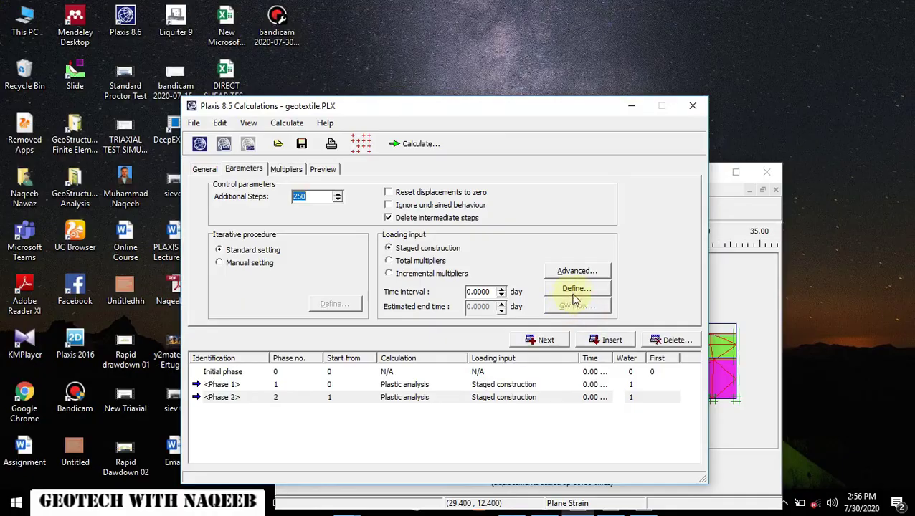
click(576, 297)
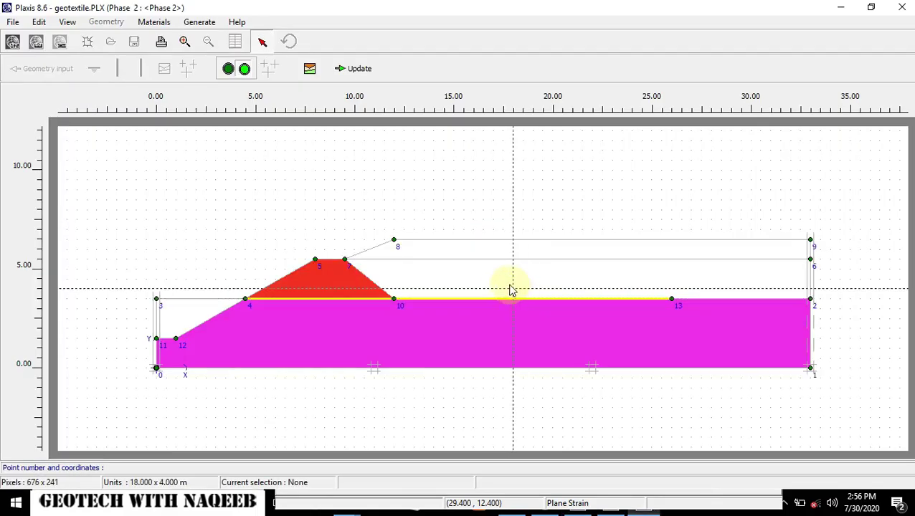
click(500, 284)
click(359, 71)
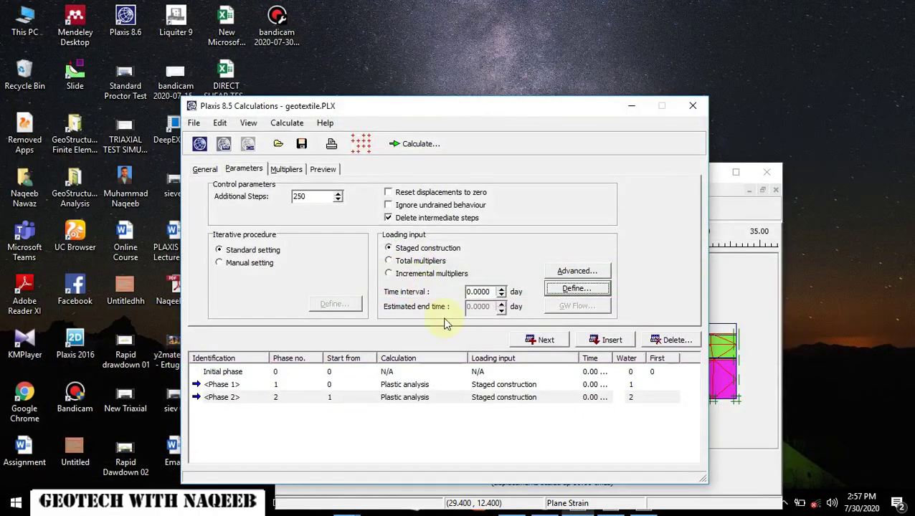
- Add a staged-construction Phase 3 that activates the upper hydraulic fill cluster between points 7, 8, 9 and 6
click(545, 341)
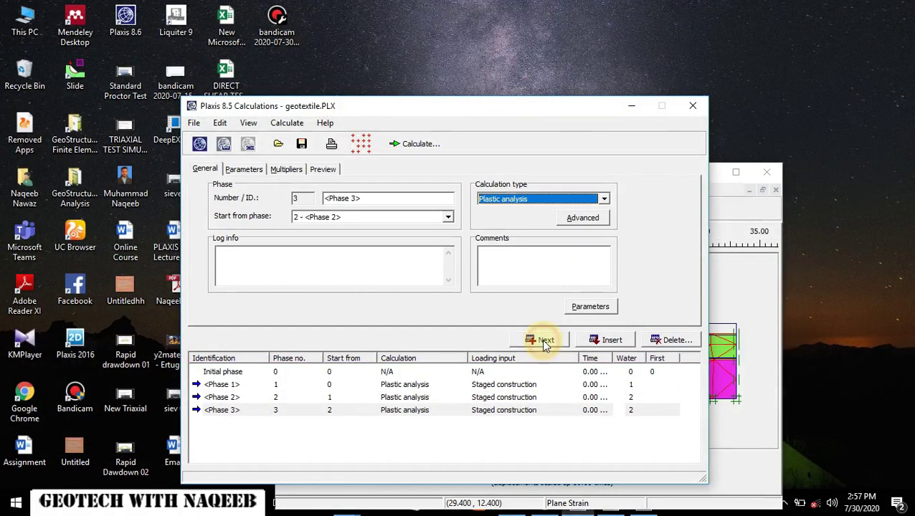
click(588, 307)
click(572, 290)
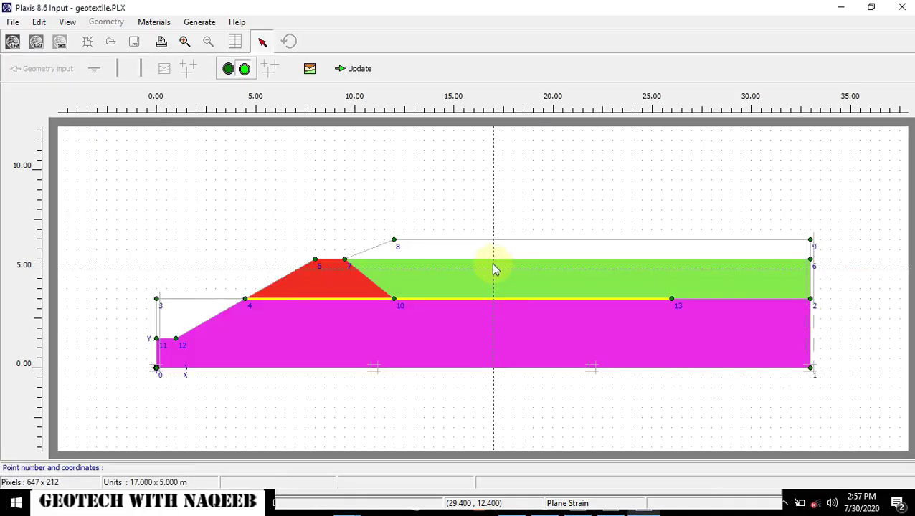
click(484, 253)
click(360, 77)
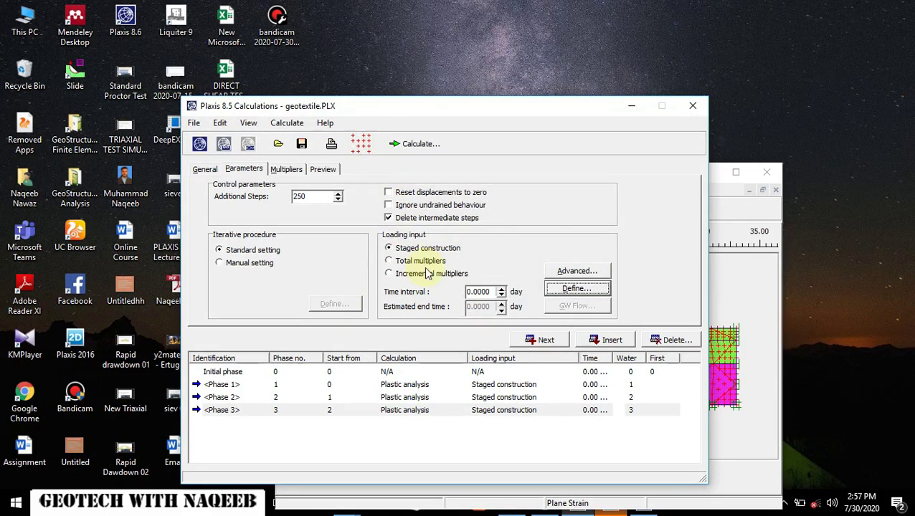
- Select node A at the outer toe of the retaining bank as curve point and calculate Phases 1 to 3, accepting the version warnings
click(624, 110)
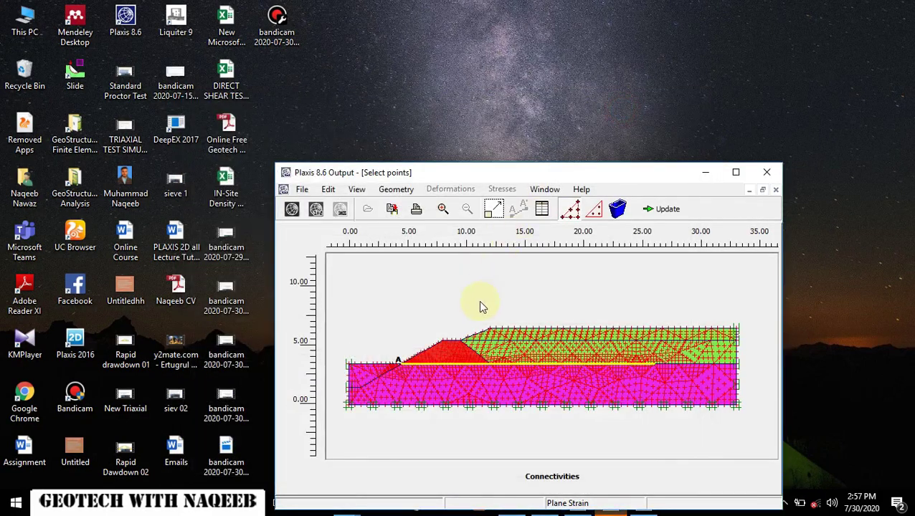
click(663, 210)
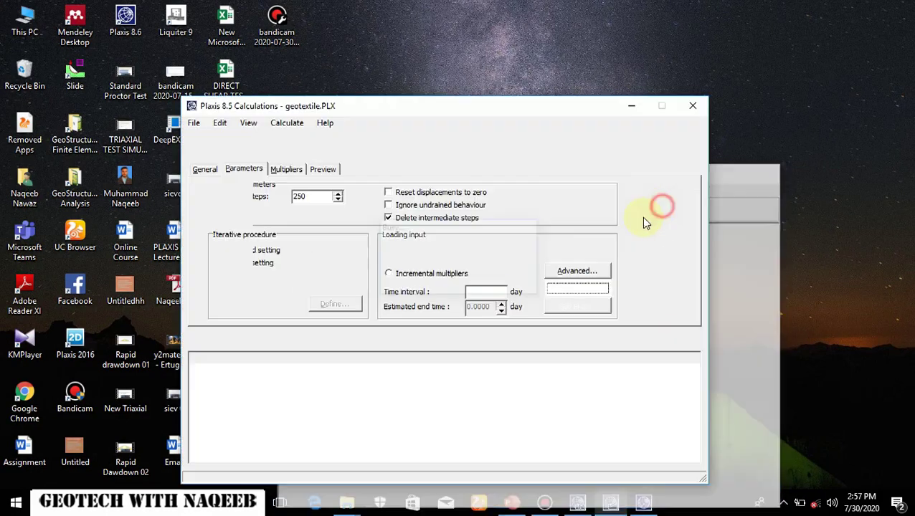
click(426, 145)
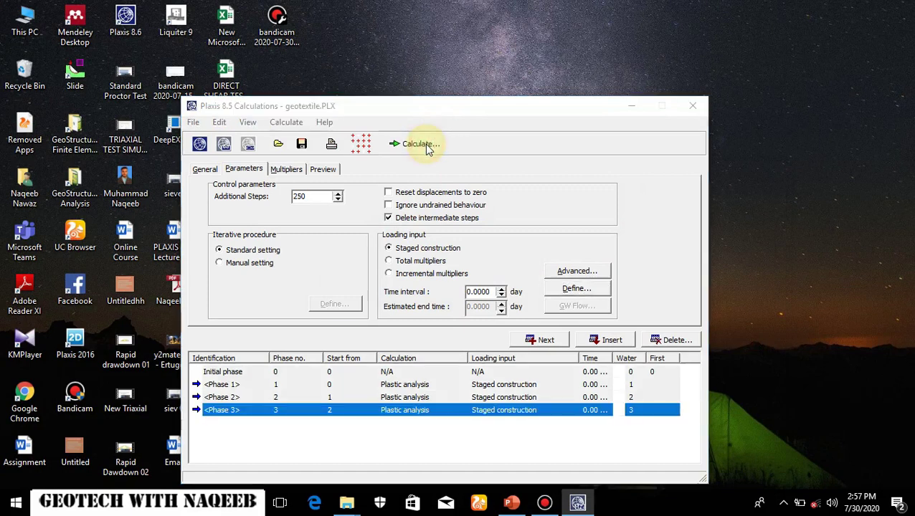
click(565, 300)
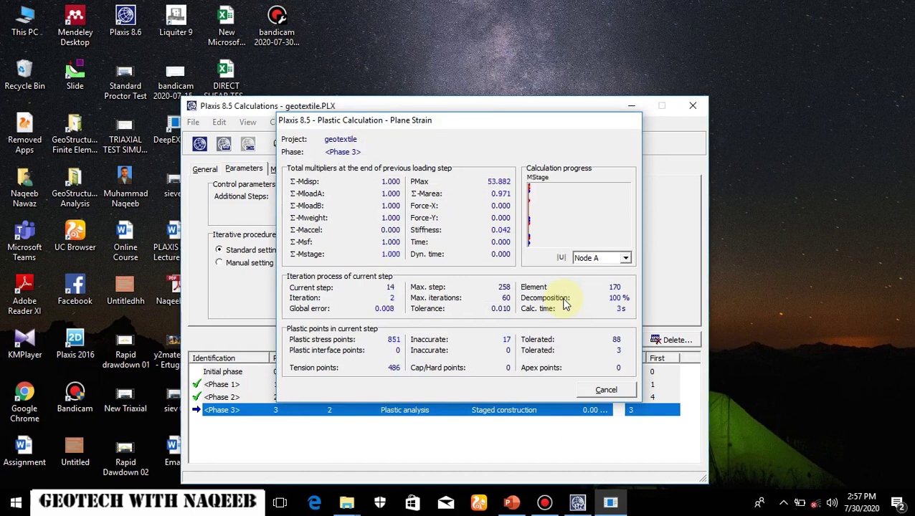
click(562, 300)
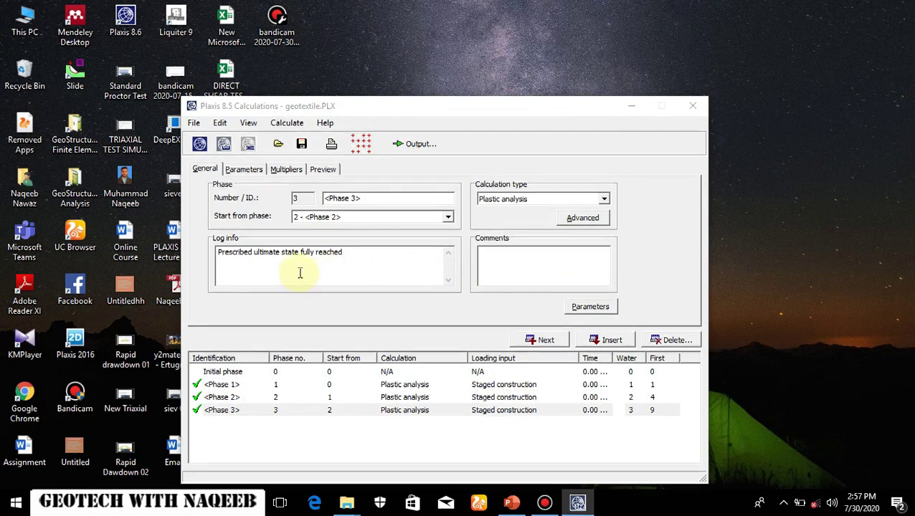
- Examine the deformed mesh output of Phase 3 and return to the calculation phases
click(419, 145)
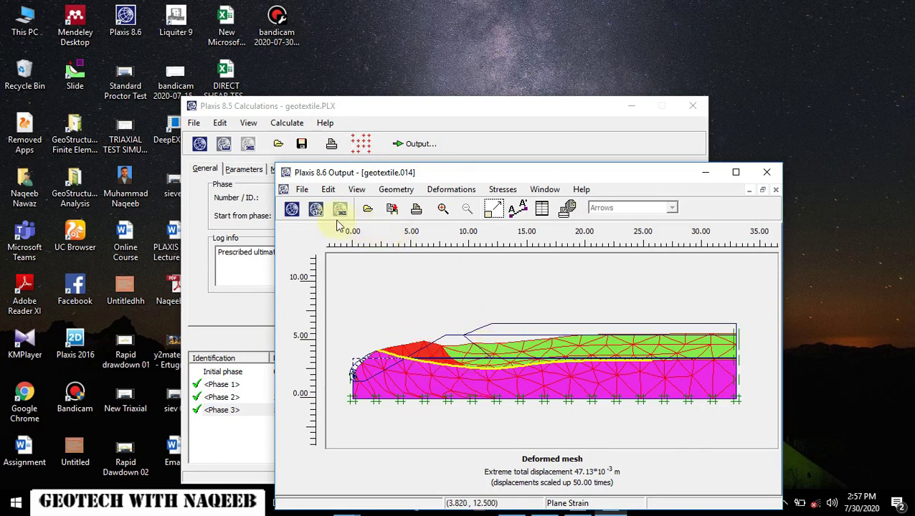
click(316, 209)
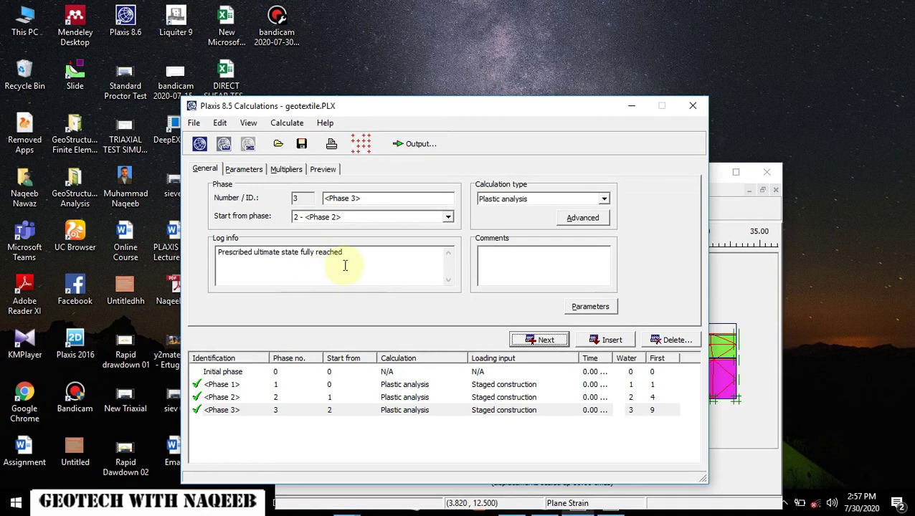
- Add Phase 4 after Phase 3 as a phi/c reduction with an incremental multiplier Msf of 0.1
click(545, 340)
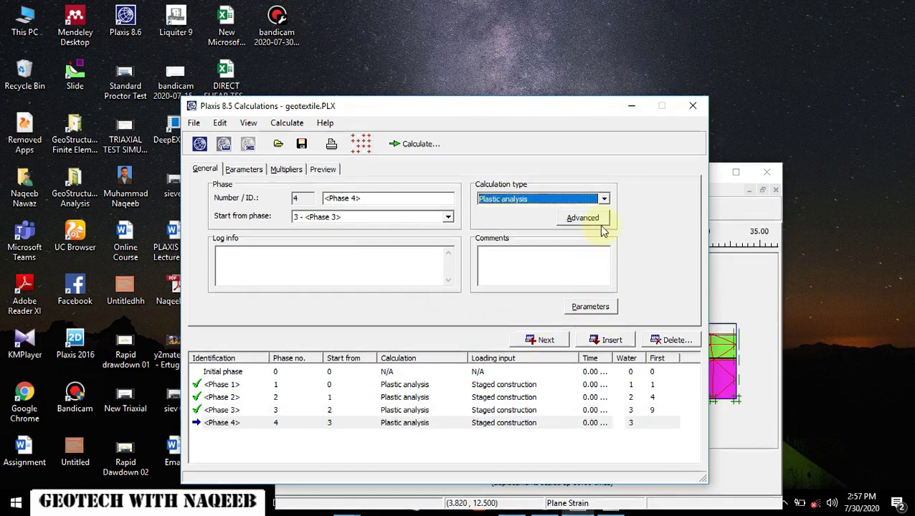
click(604, 199)
click(533, 229)
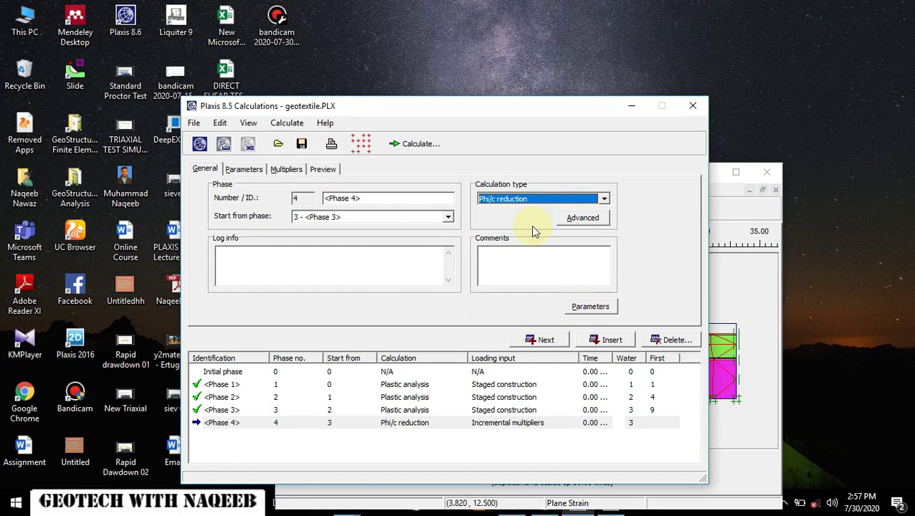
click(590, 307)
click(552, 289)
click(397, 271)
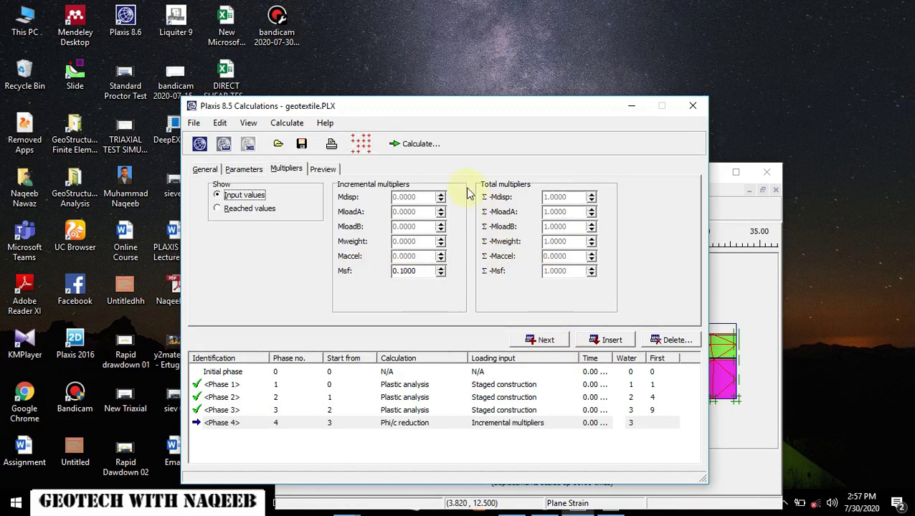
- Calculate the phi/c reduction phase, accepting the version warnings
click(420, 145)
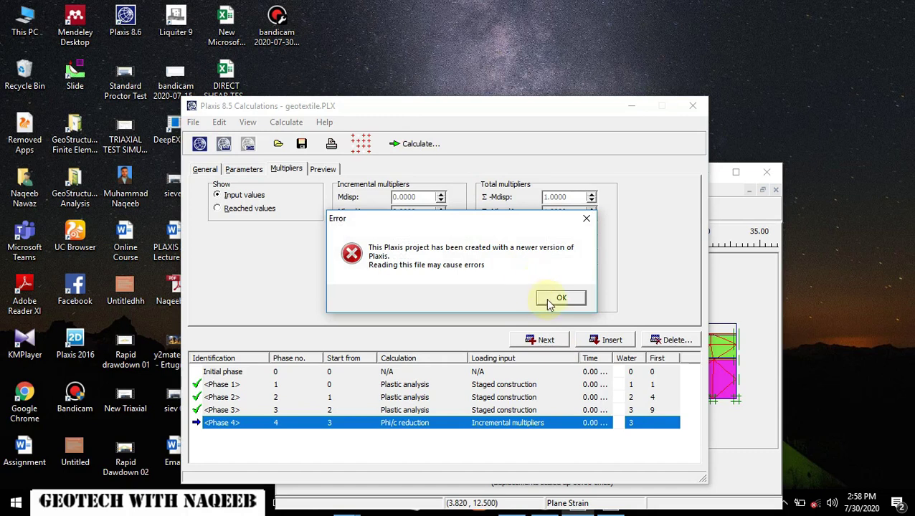
click(560, 298)
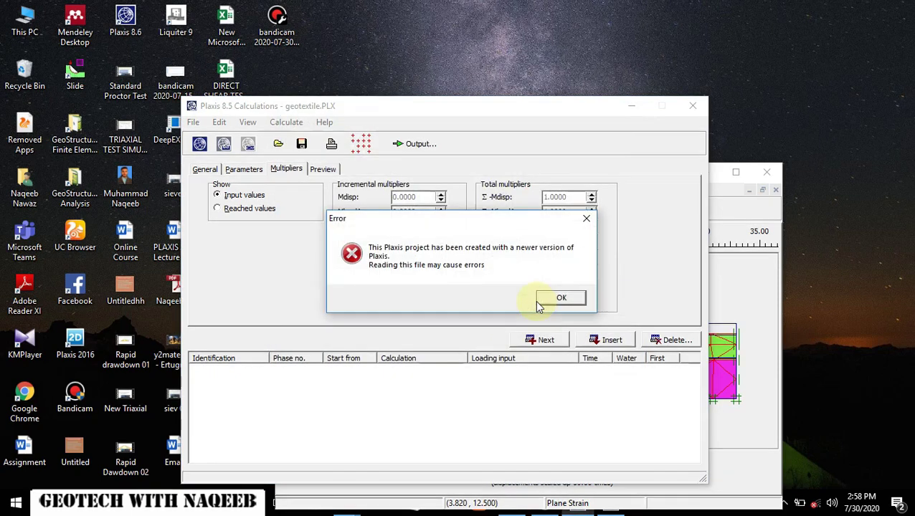
click(576, 301)
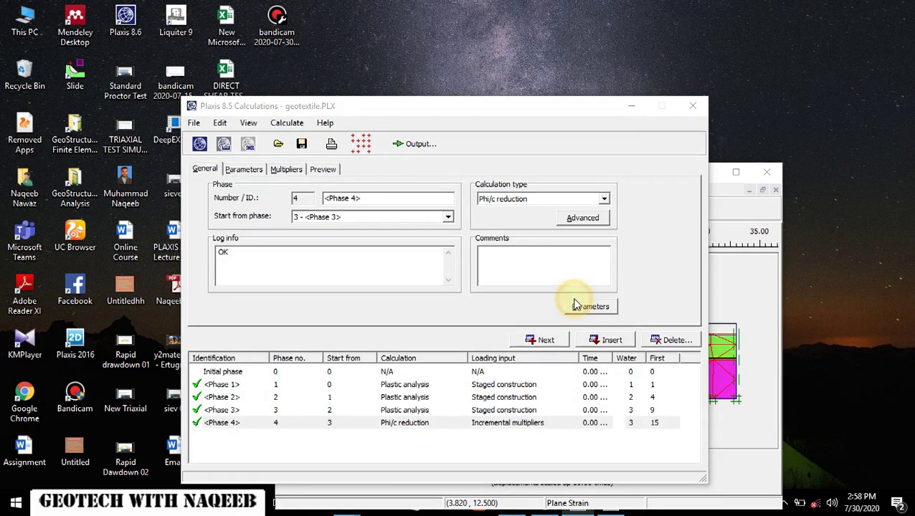
- Open the output of Phase 4 and display its total displacements as shadings
click(414, 144)
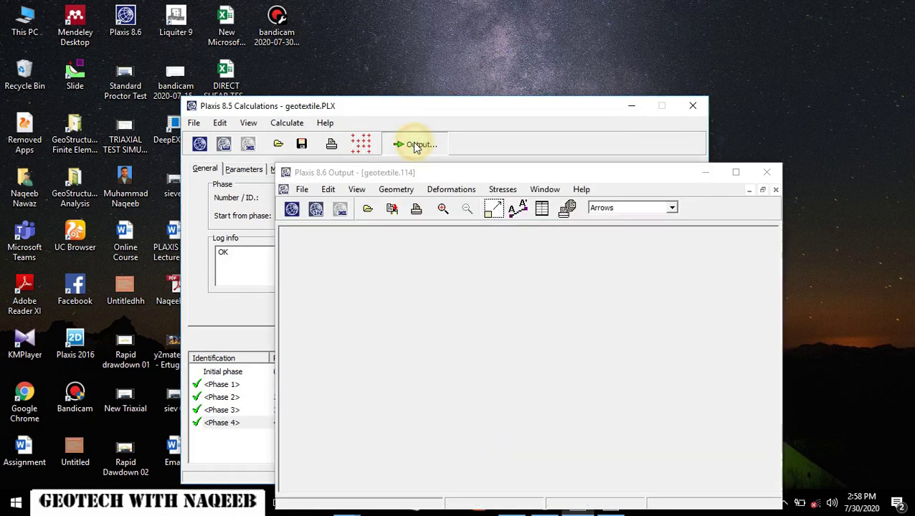
click(449, 190)
click(463, 212)
click(671, 208)
click(630, 238)
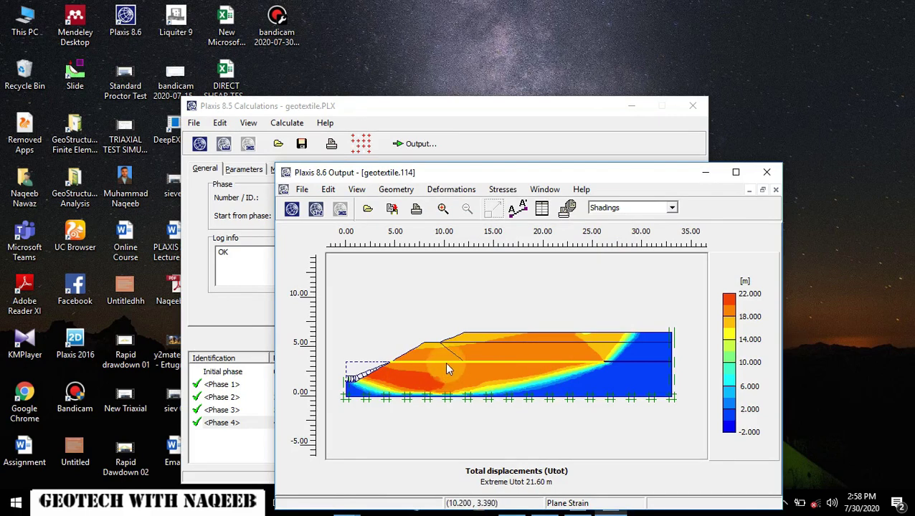
- Check the strength reduction factor in the Phase 4 calculation information and return to the calculation phases
click(353, 192)
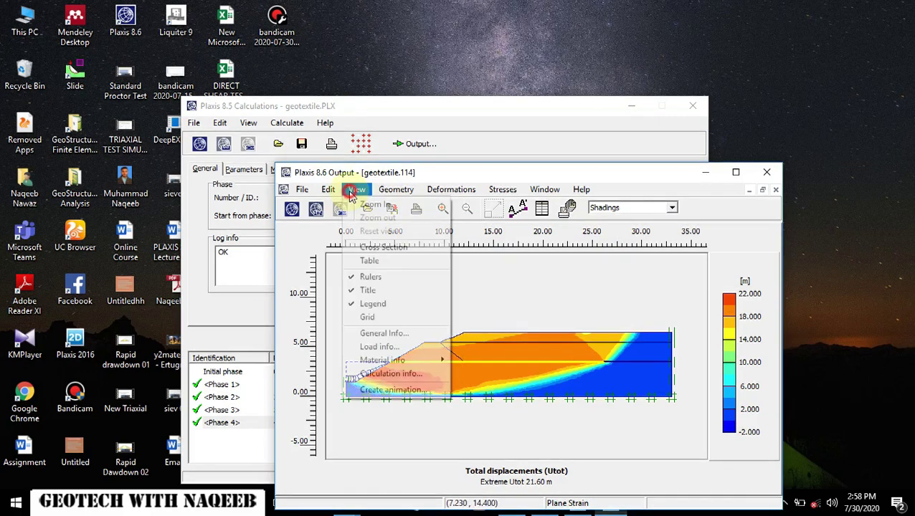
click(411, 376)
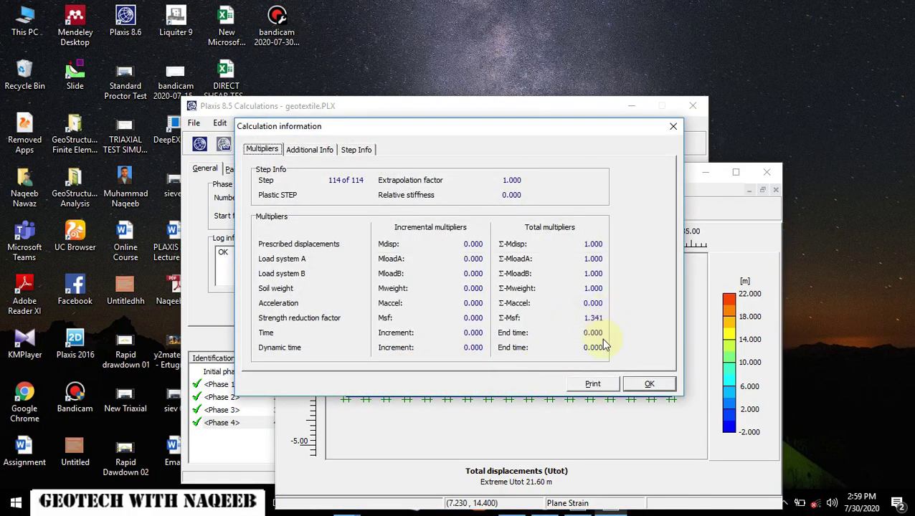
click(644, 387)
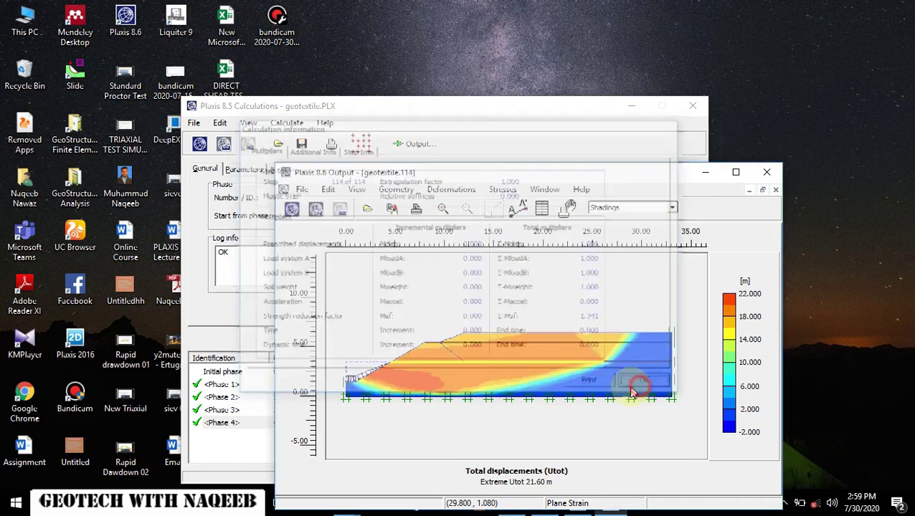
click(315, 212)
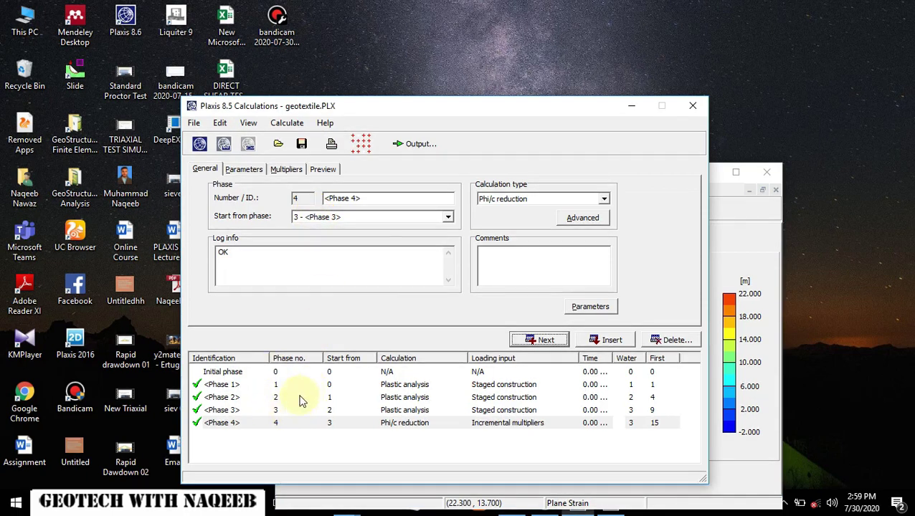
- Add Phase 5 as a plastic analysis starting from the initial phase
click(547, 341)
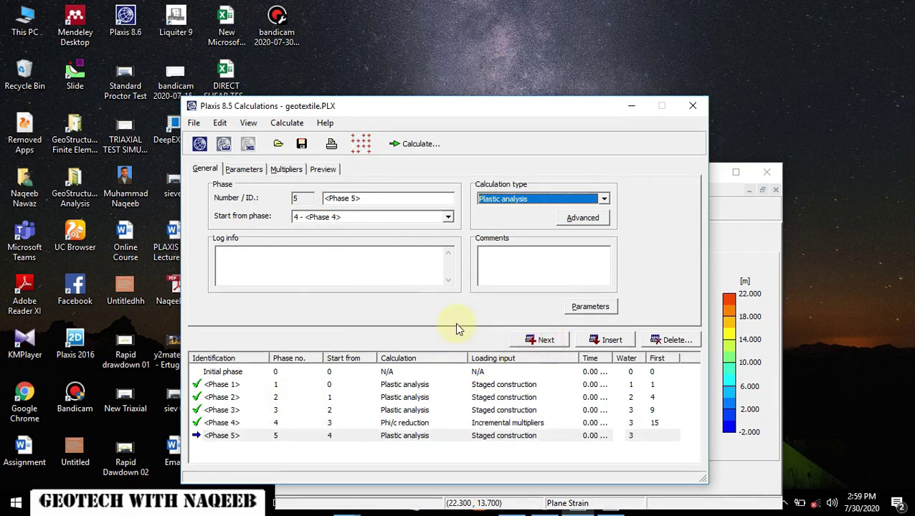
click(447, 217)
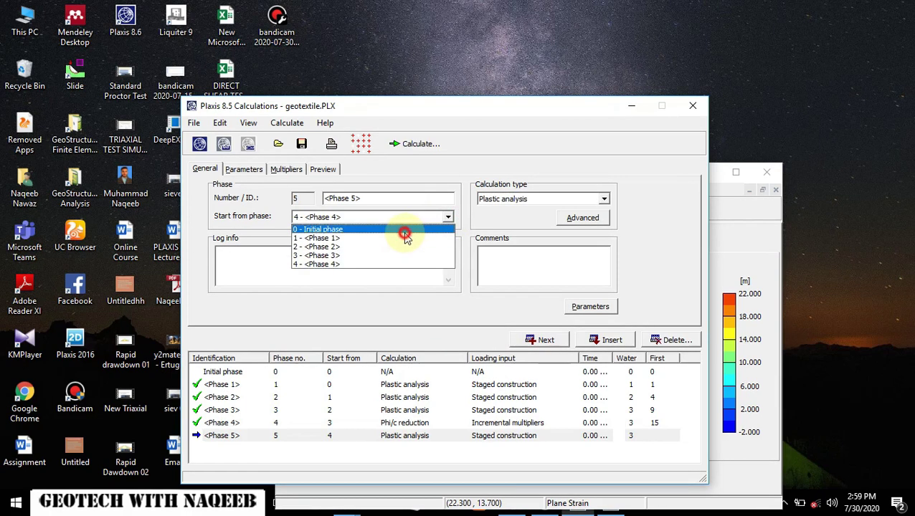
click(405, 228)
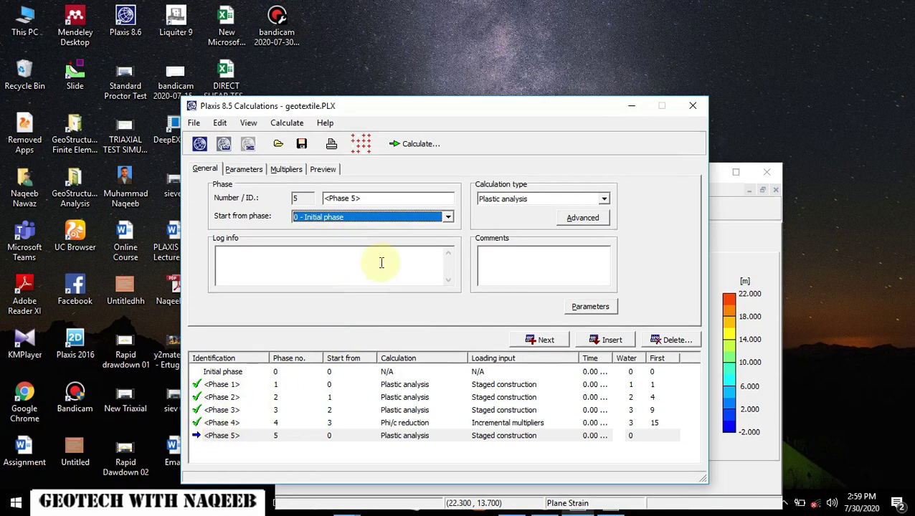
- Define Phase 5's staged construction by deactivating the excavation cluster at the slope toe and activating the retaining bank, leaving the geotextile inactive
click(584, 306)
click(578, 291)
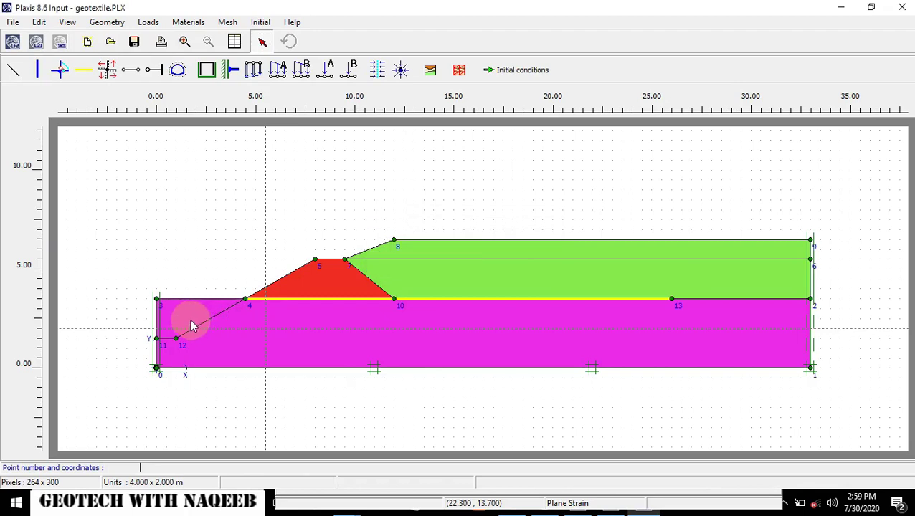
click(188, 321)
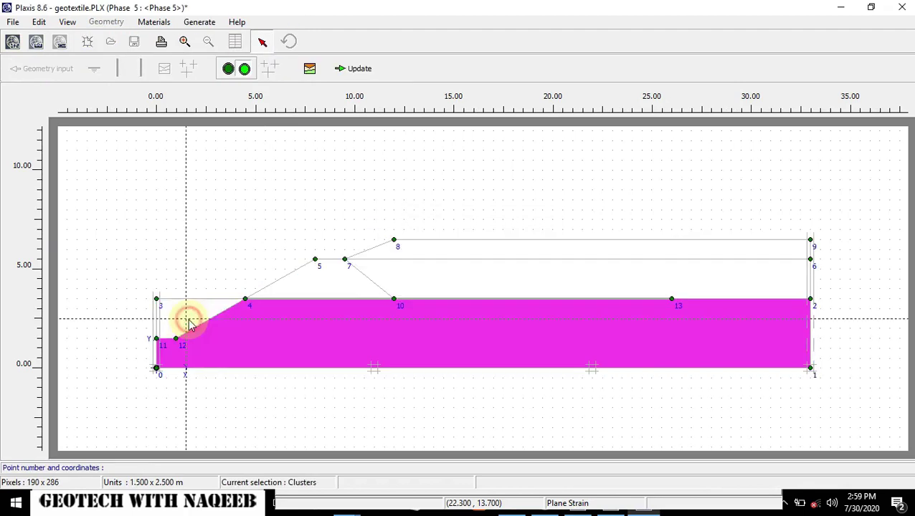
click(319, 286)
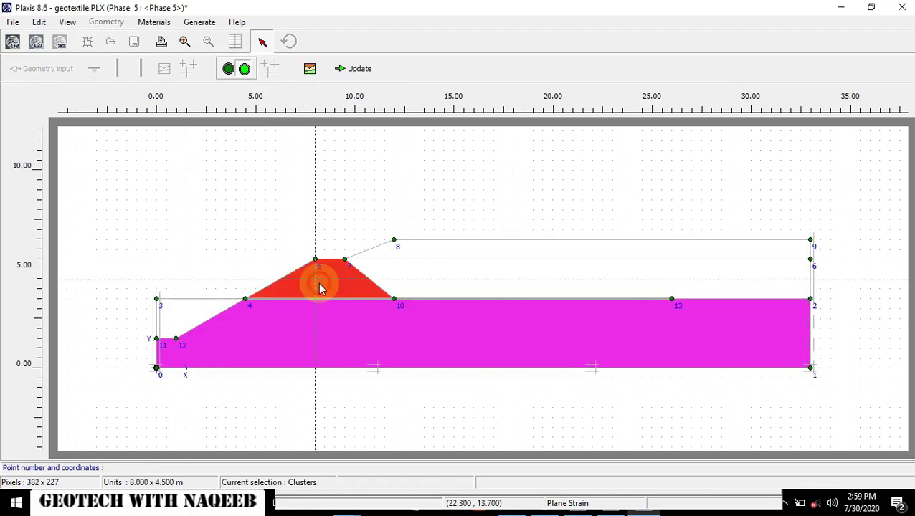
click(360, 72)
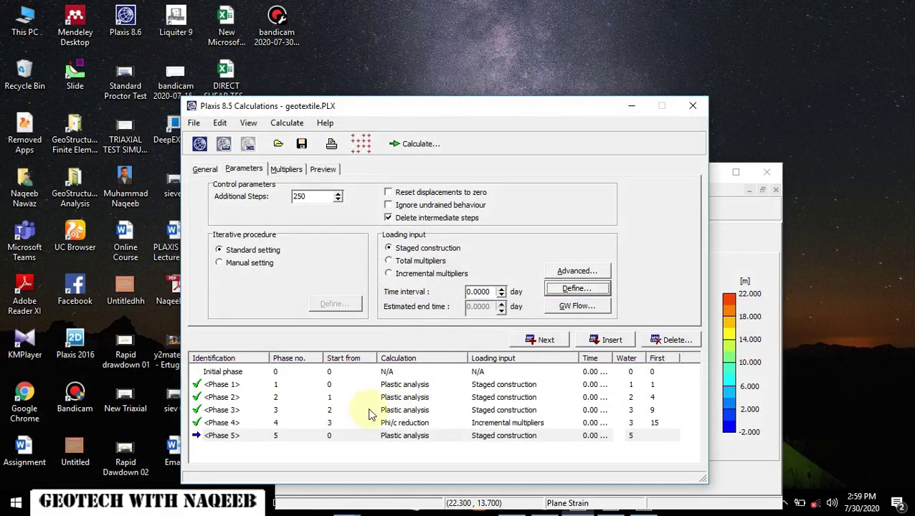
- Add Phase 6 after Phase 5 and activate the lower fill cluster behind the retaining bank in its staged construction
click(545, 342)
click(578, 308)
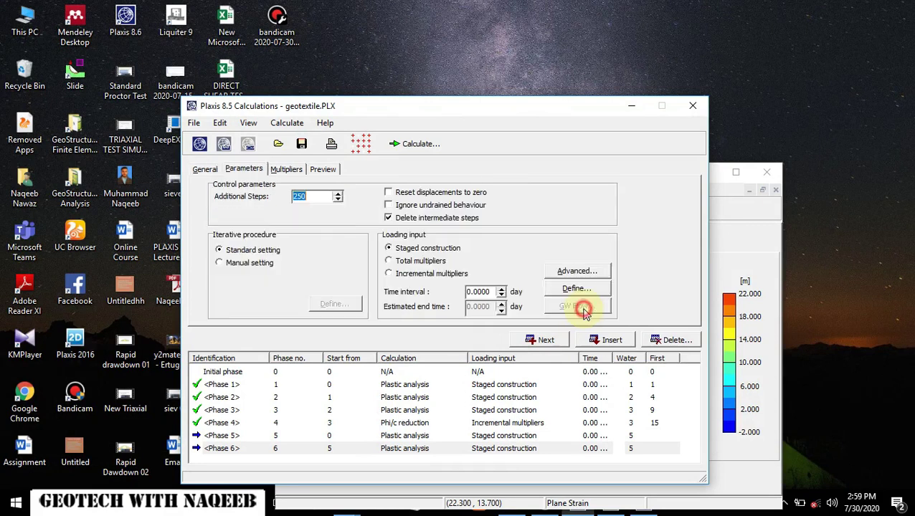
click(574, 289)
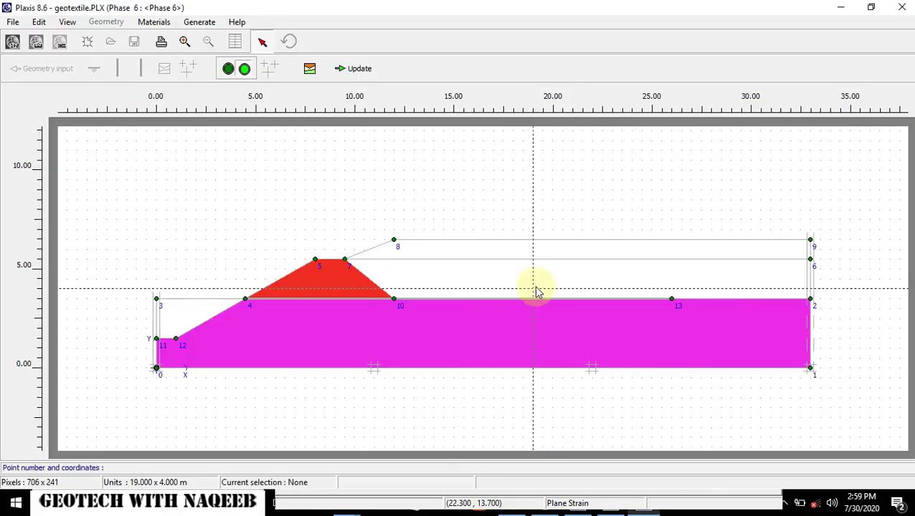
click(465, 262)
click(350, 68)
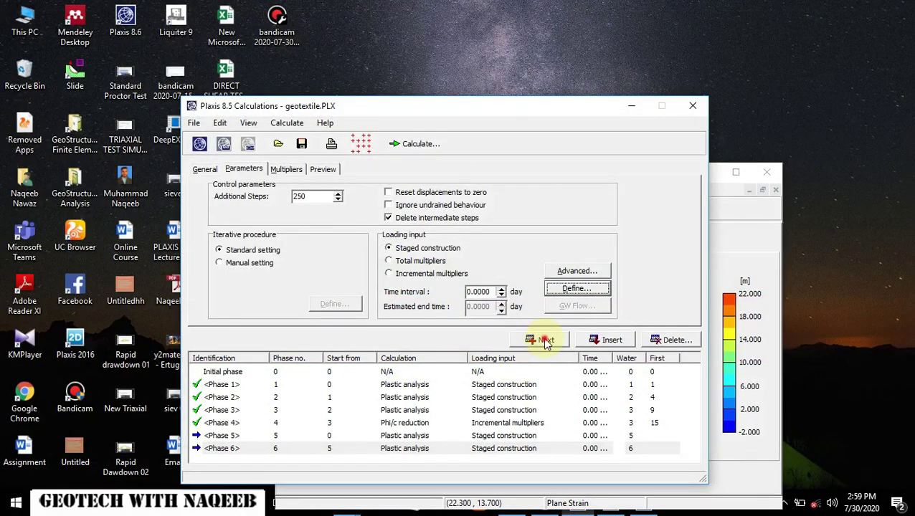
- Add Phase 7 with the upper fill cluster activated and calculate Phases 5 to 7, accepting the version warning
click(545, 342)
click(577, 307)
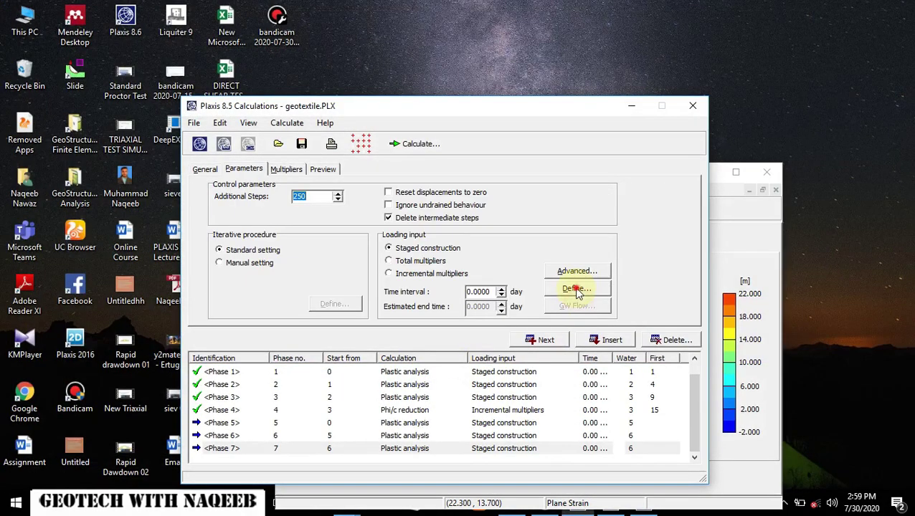
click(578, 289)
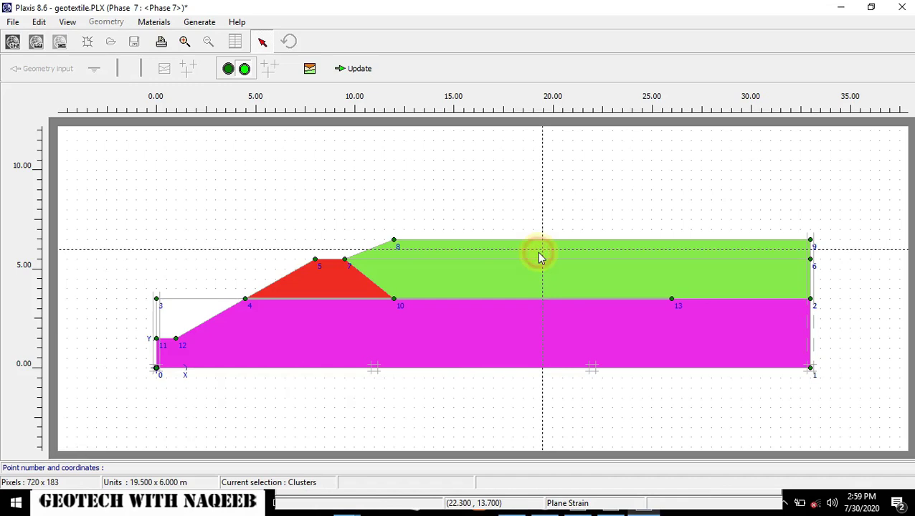
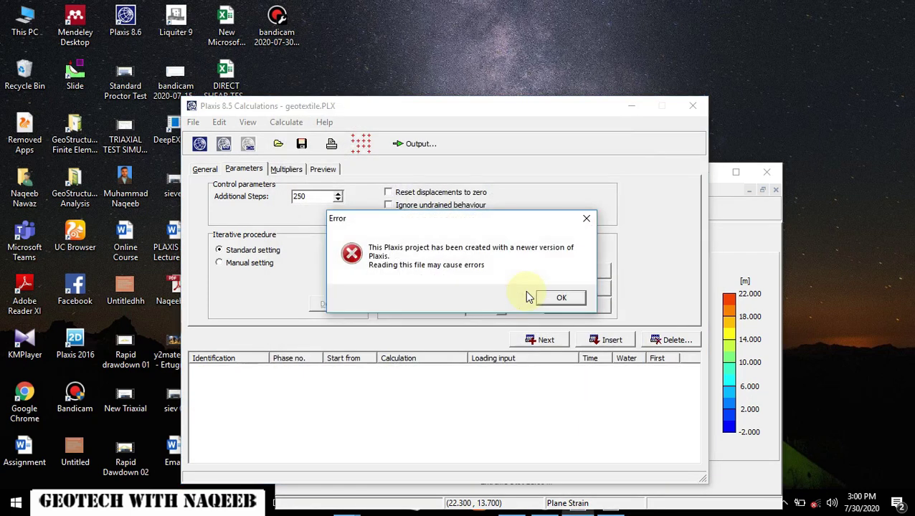
click(578, 299)
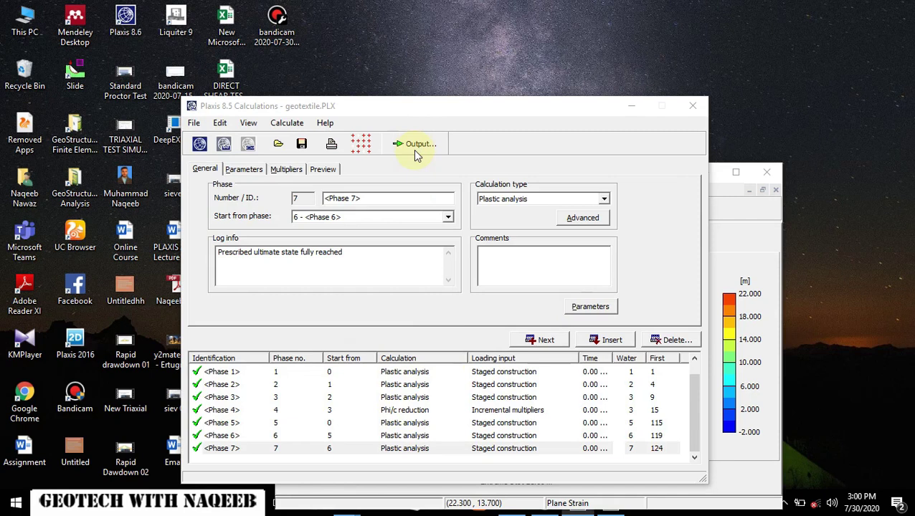
- Add Phase 8 after Phase 7 as a phi/c reduction with an incremental multiplier Msf of 0.1
click(547, 341)
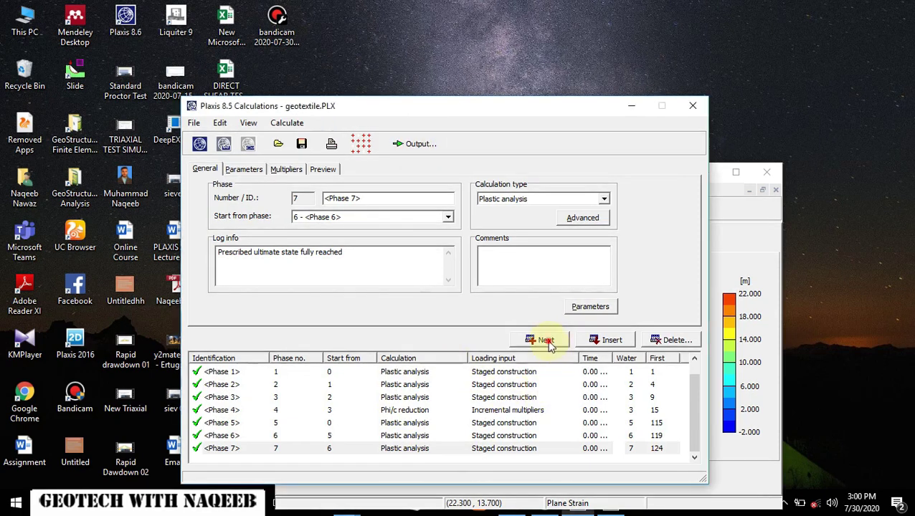
click(605, 201)
click(545, 229)
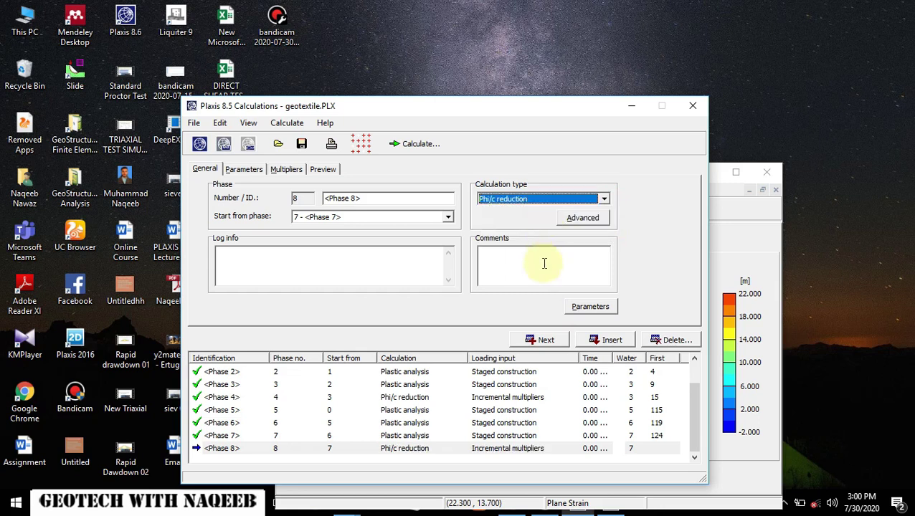
click(592, 307)
click(568, 291)
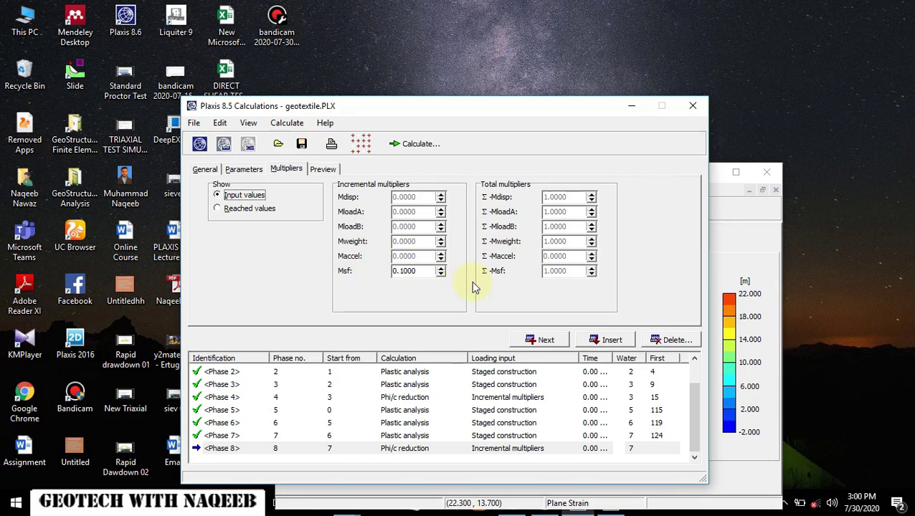
- Calculate the Phase 8 phi/c reduction, accepting the version warnings
click(416, 143)
click(554, 298)
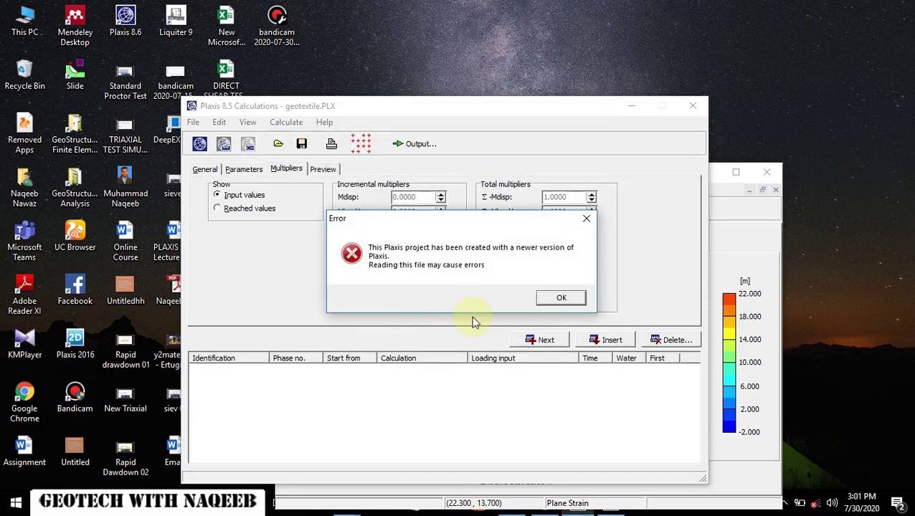
click(560, 299)
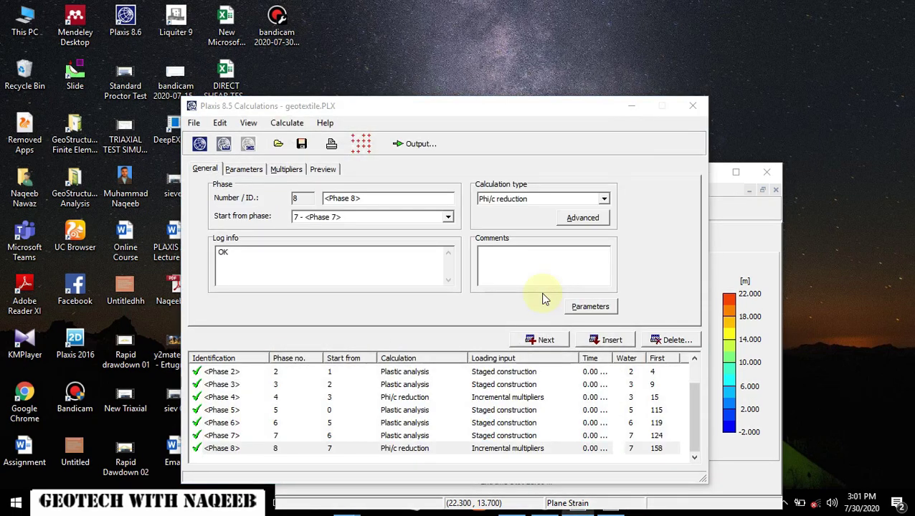
- Open the output of Phase 8 and check the strength reduction factor in its calculation information
click(413, 146)
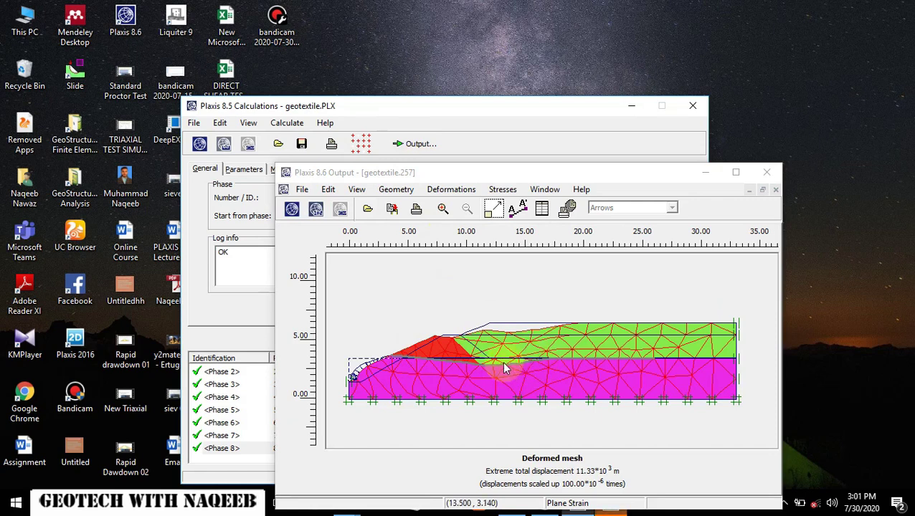
click(356, 191)
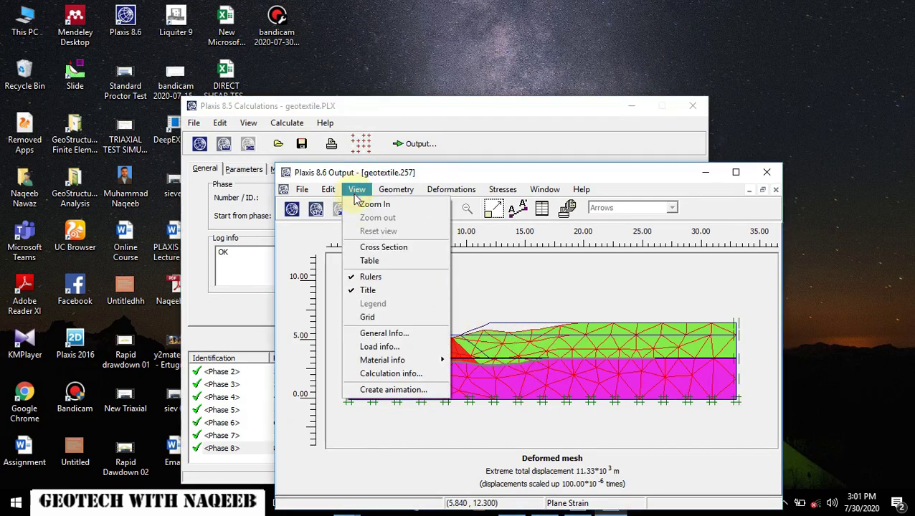
click(393, 374)
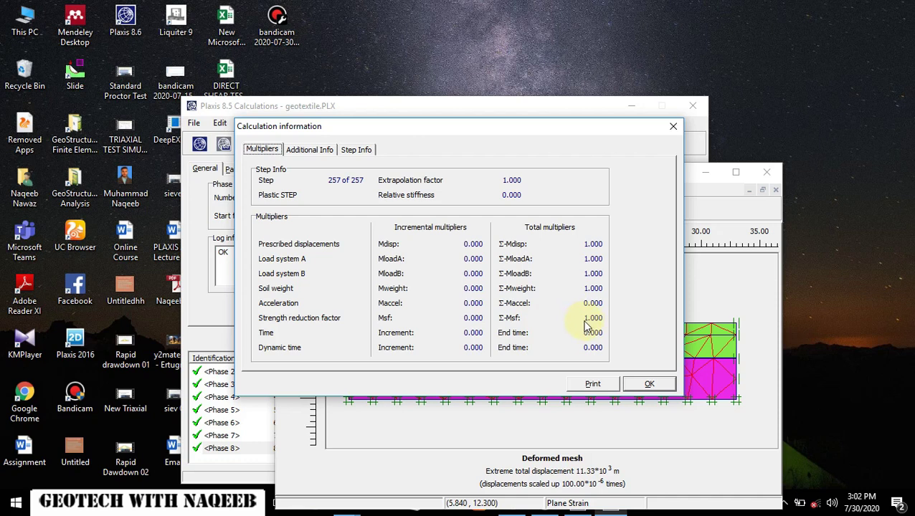
click(648, 386)
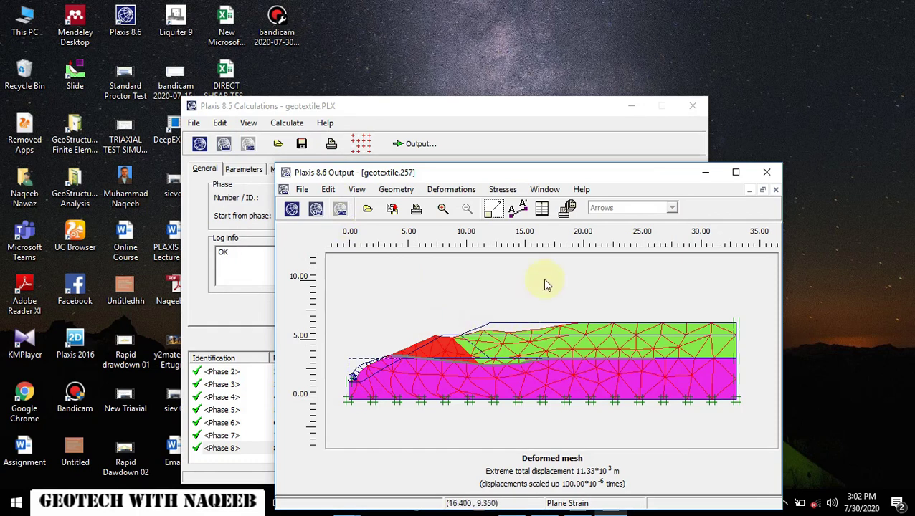
- Display the total displacements of Phase 8 as shadings
click(457, 189)
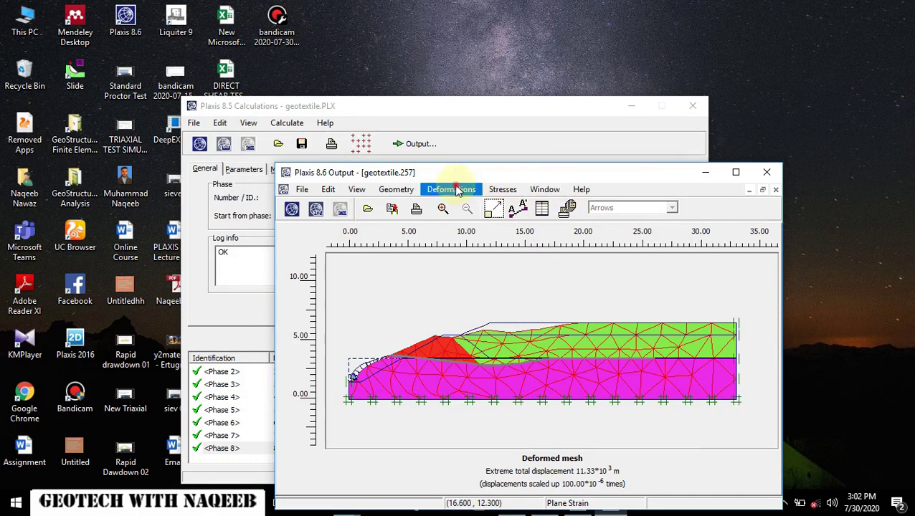
click(464, 215)
click(670, 207)
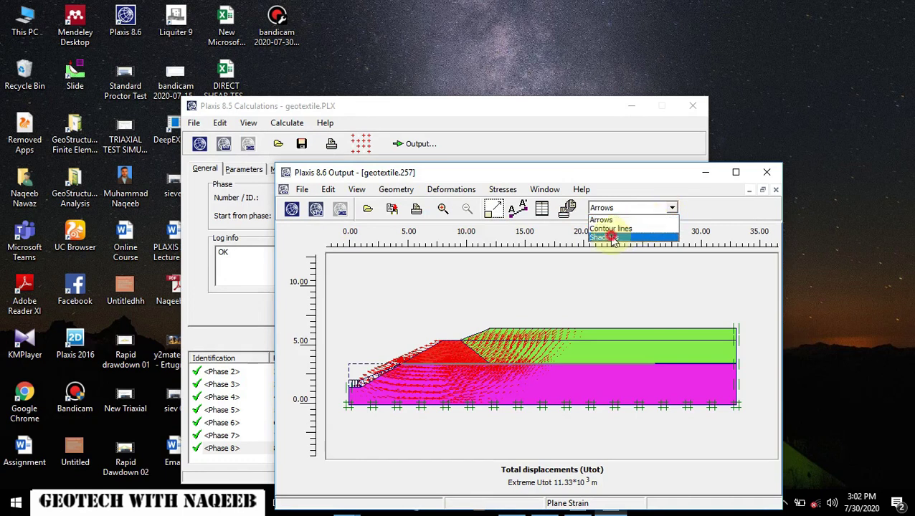
click(624, 237)
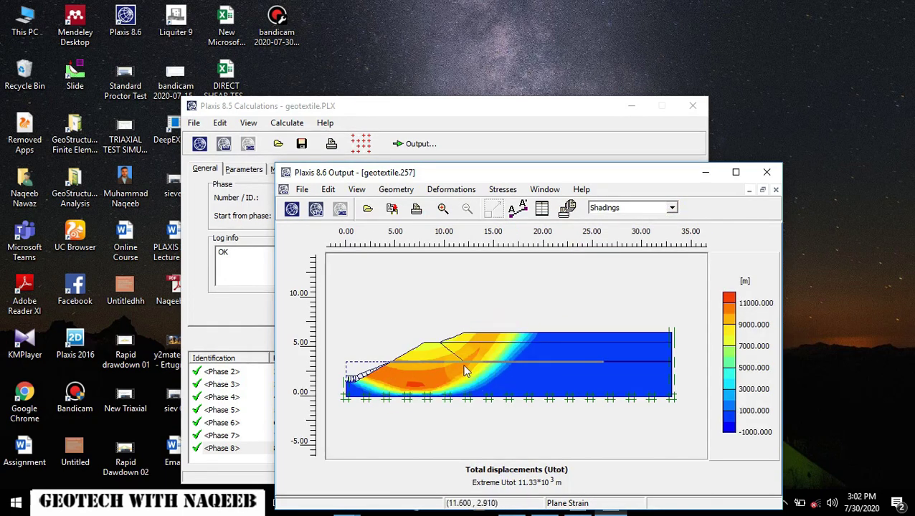